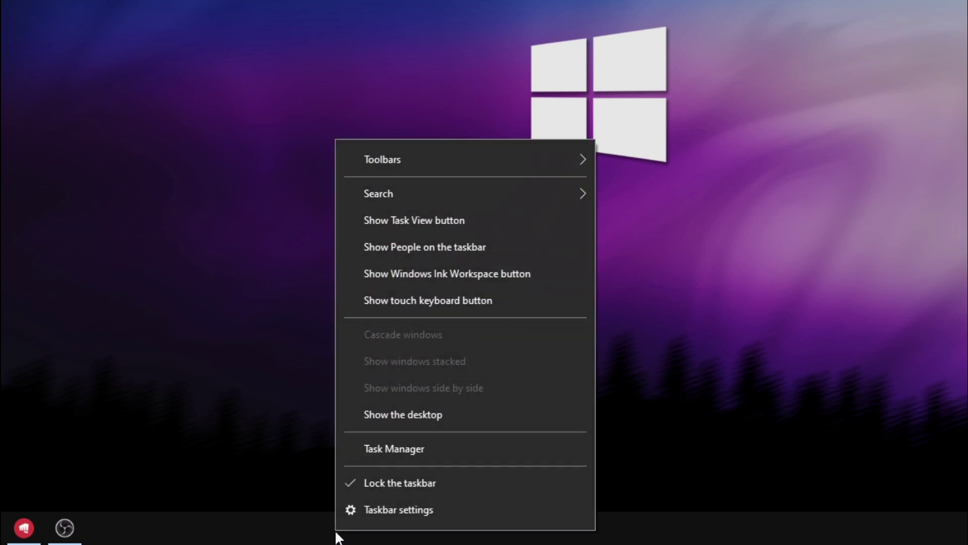
- Open Task Manager and disable µTorrent from launching at Windows startup
click(370, 451)
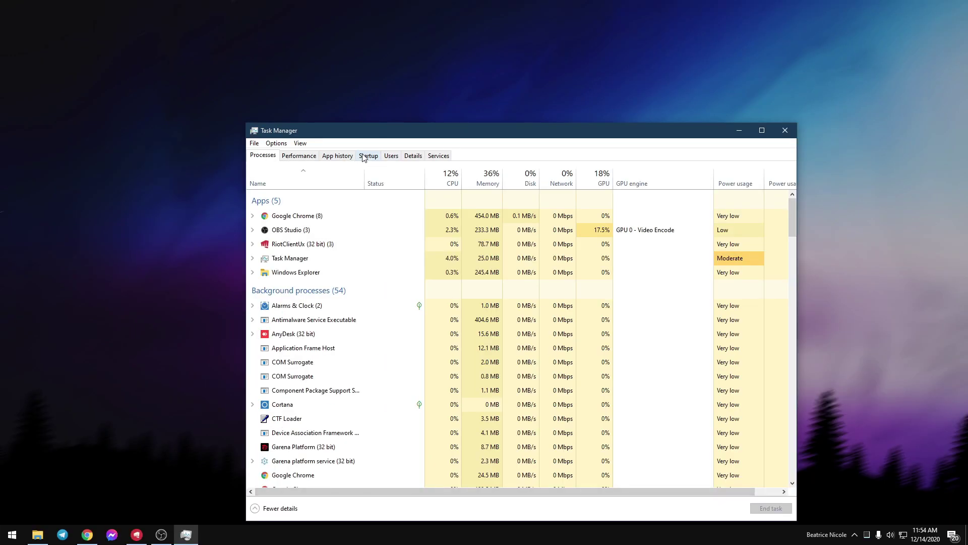
click(368, 156)
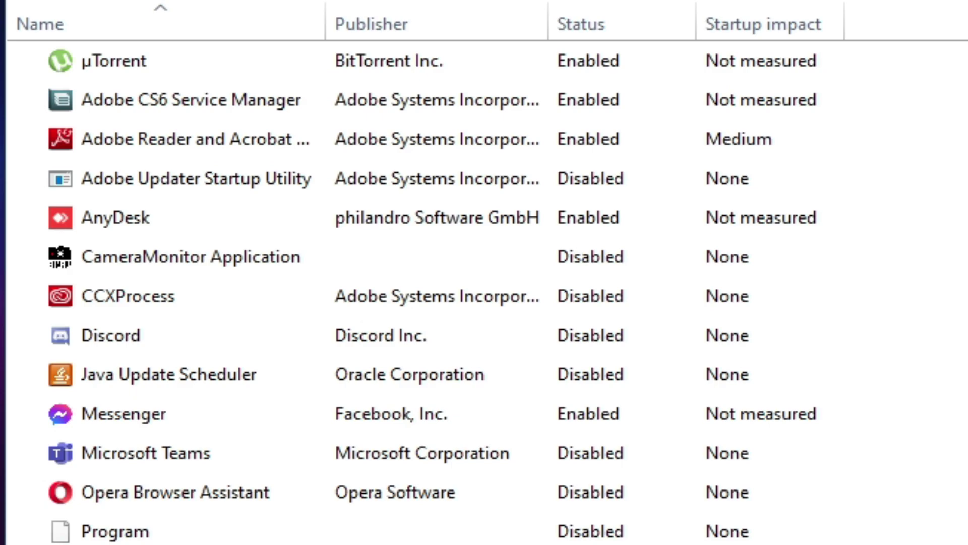
click(588, 59)
right_click(652, 67)
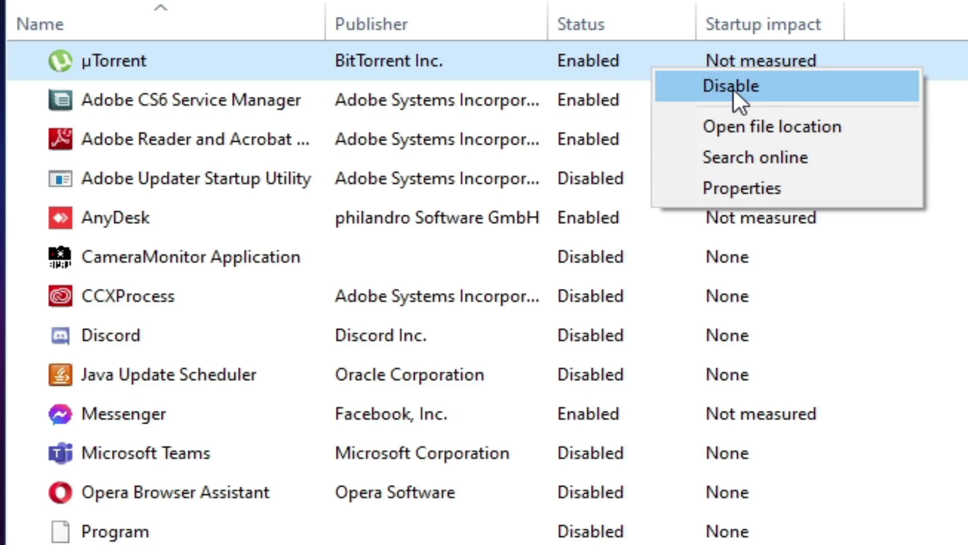
click(763, 90)
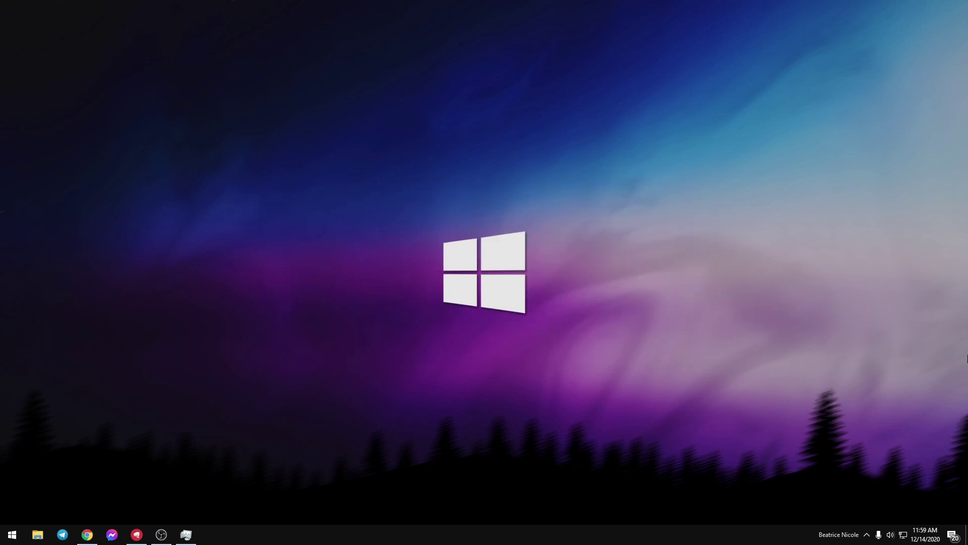
- Open the Windows Temp folder by executing temp through the Run dialog
click(11, 533)
text(run)
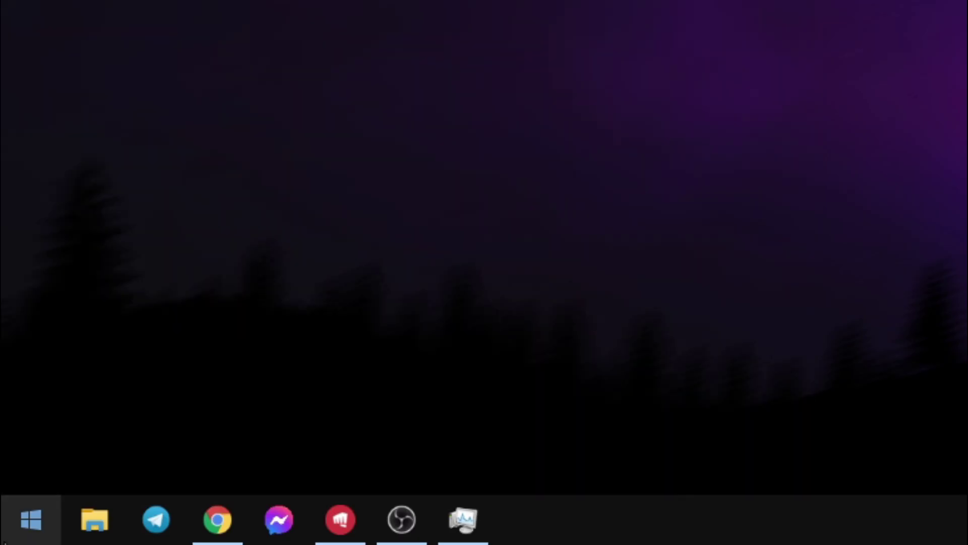
key(Return)
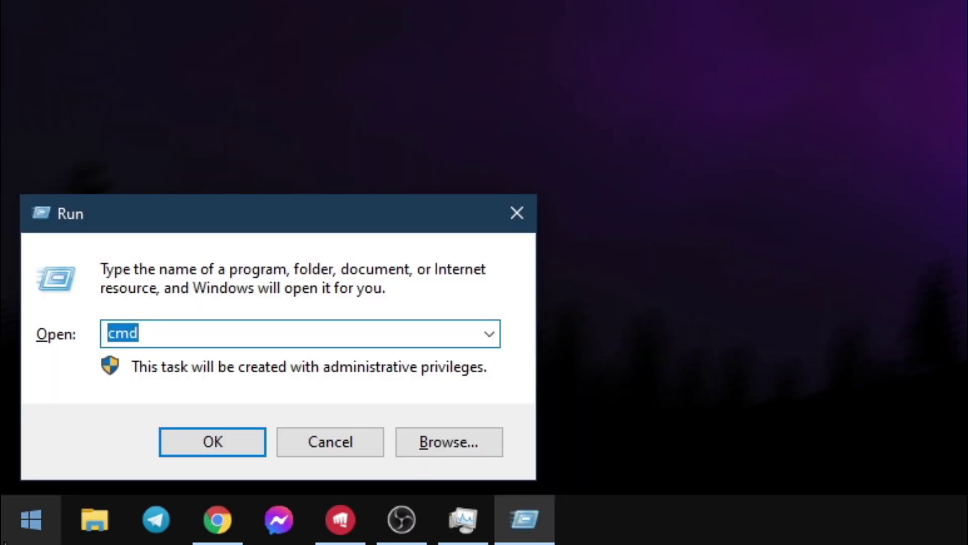
key(BackSpace)
text(temp)
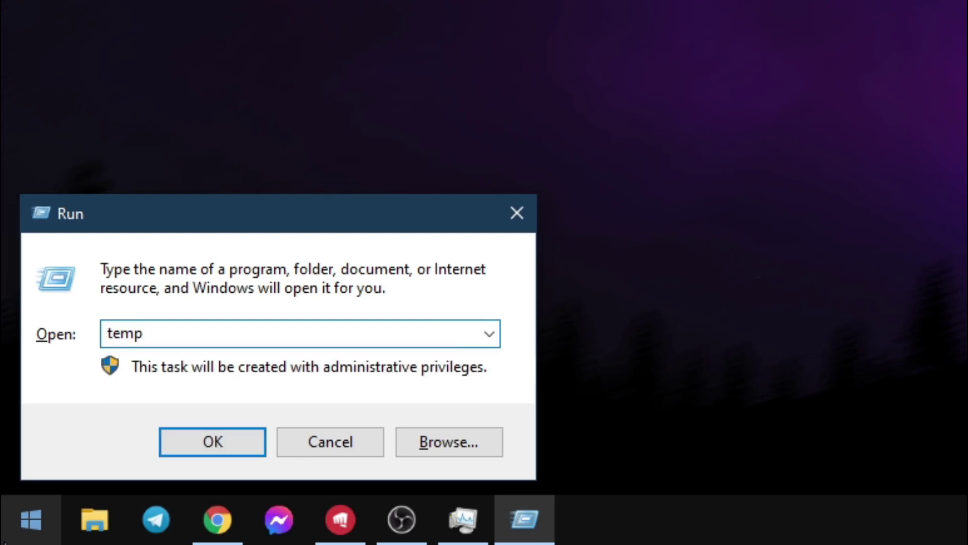
key(Return)
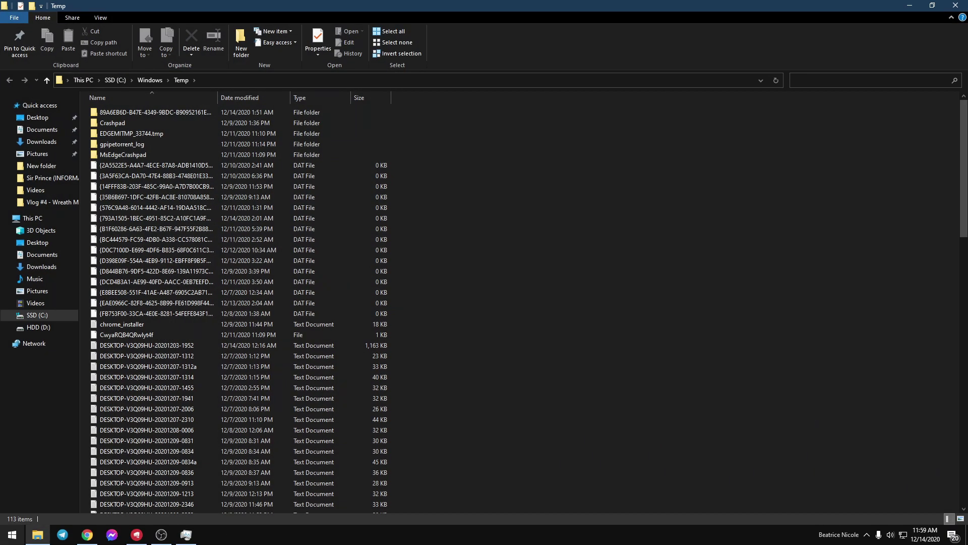
- Permanently delete all items in the Windows Temp folder, skipping every file that is in use
scroll(802, 327, down, 4)
scroll(960, 182, up, 4)
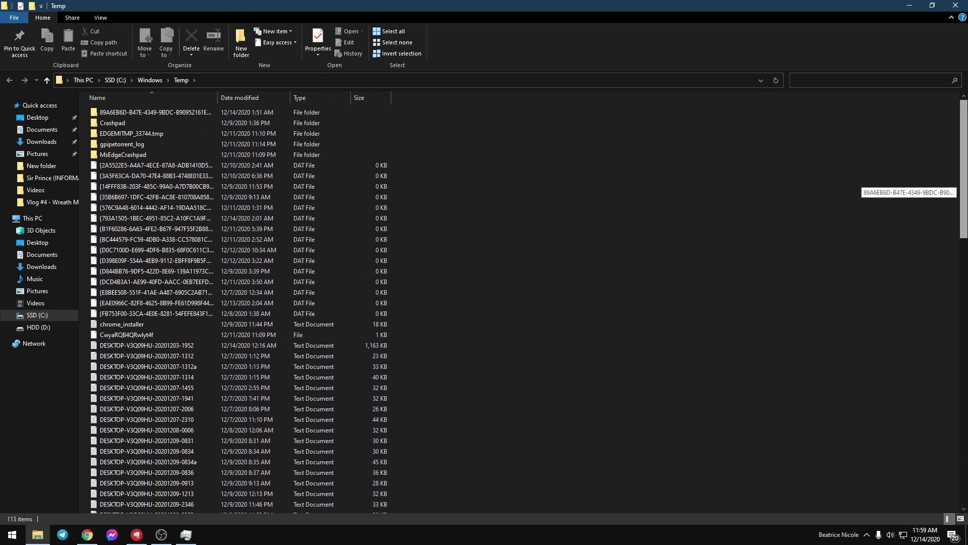
click(351, 246)
key(ctrl+a)
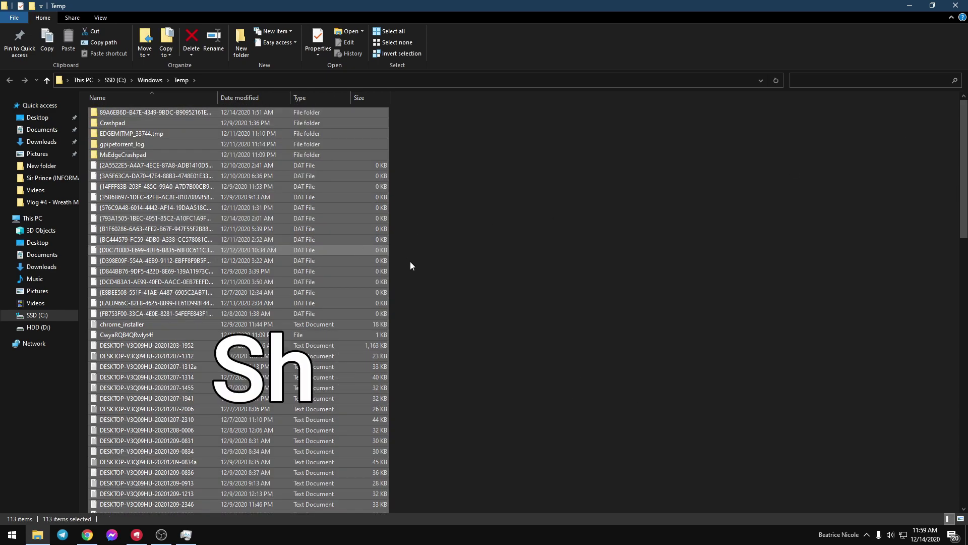
key(shift+Delete)
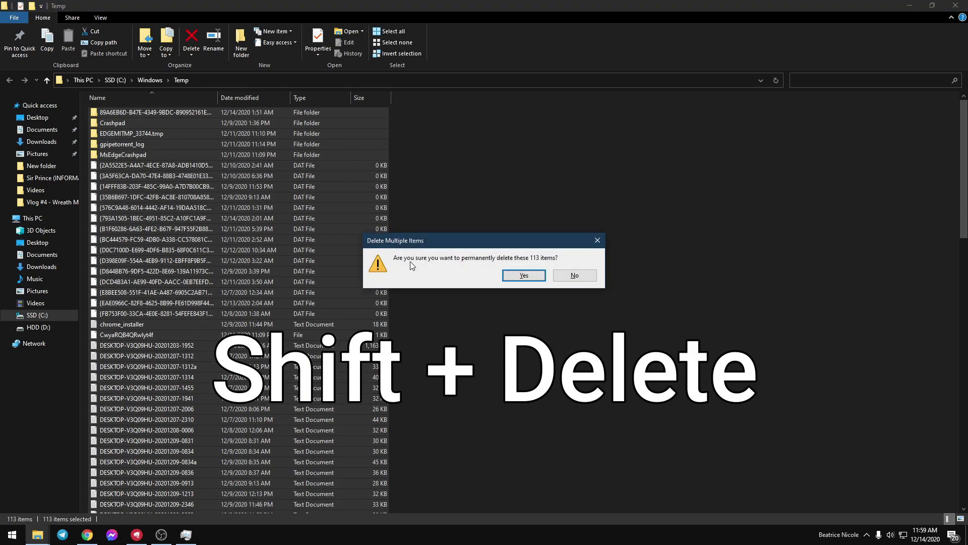
key(Return)
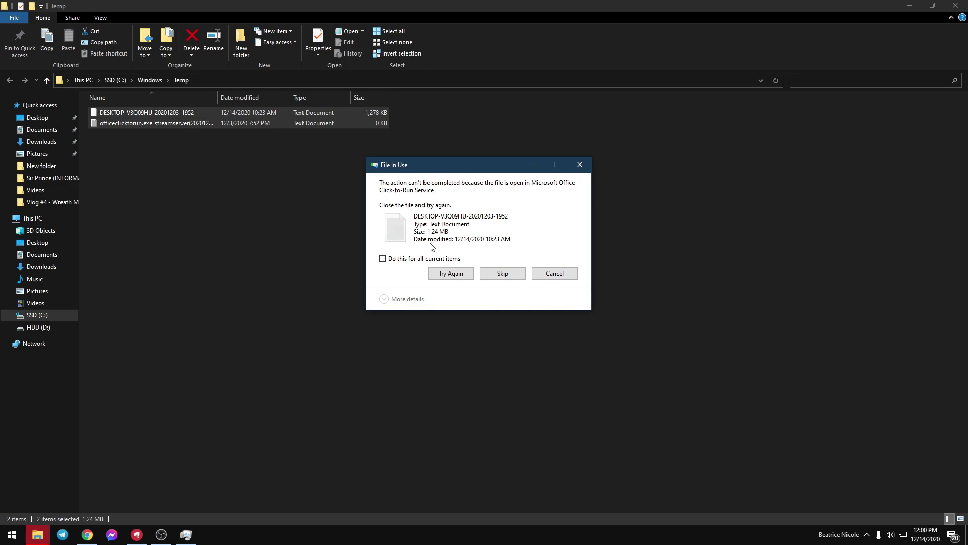
click(382, 259)
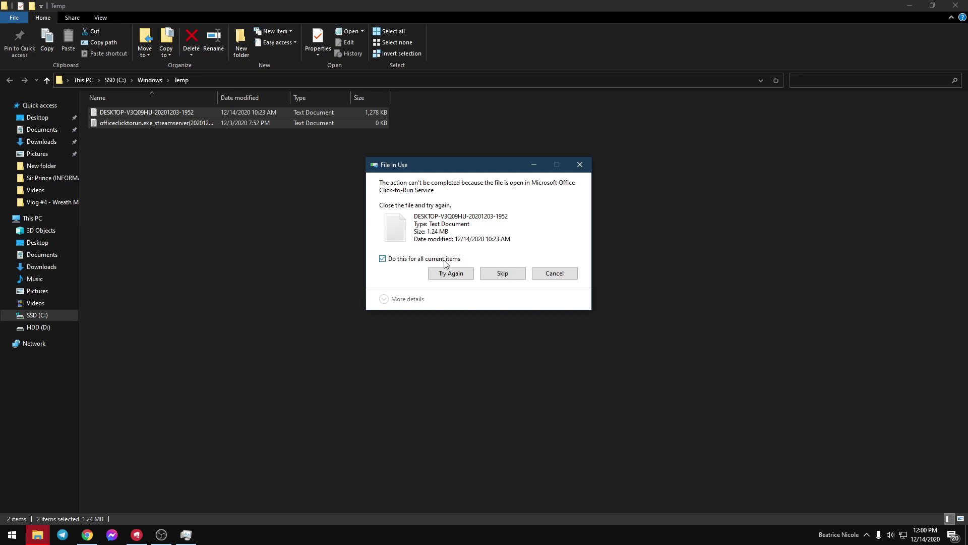
click(503, 274)
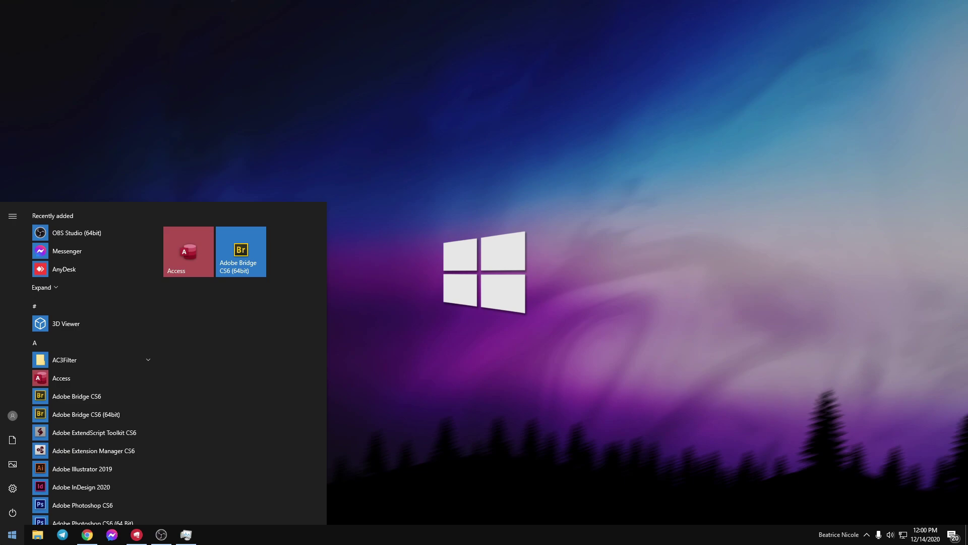
- Open the user's local AppData Temp folder by executing %temp% through the Run dialog
text(run)
key(Return)
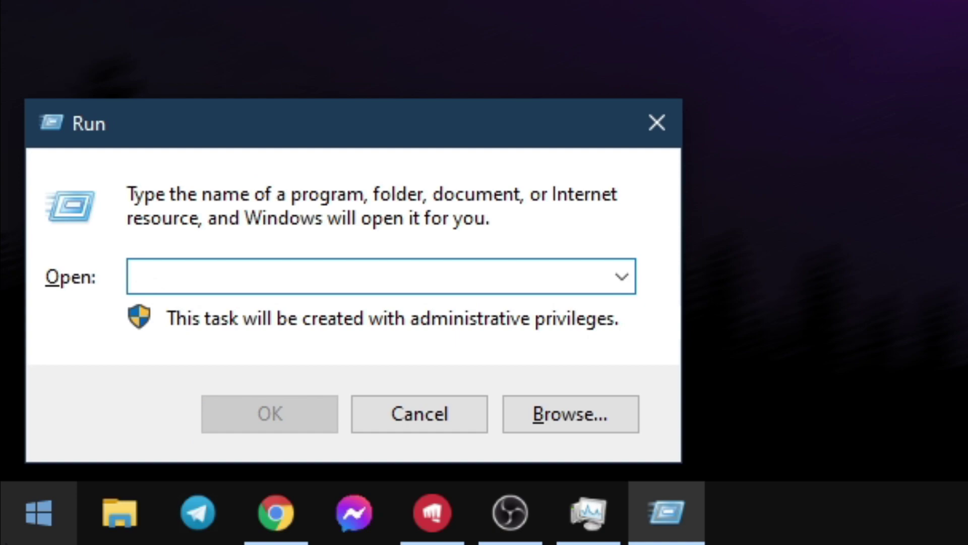
text(%)
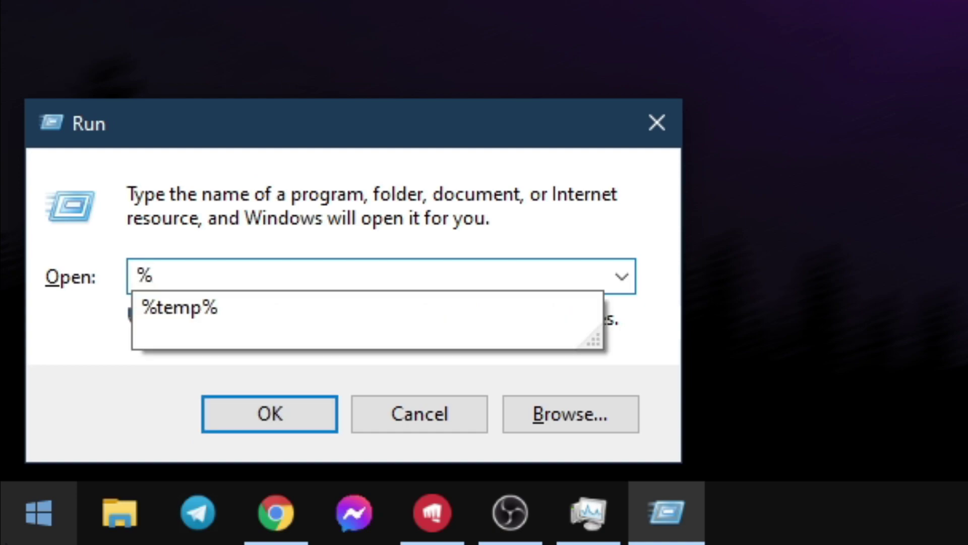
text(temp%)
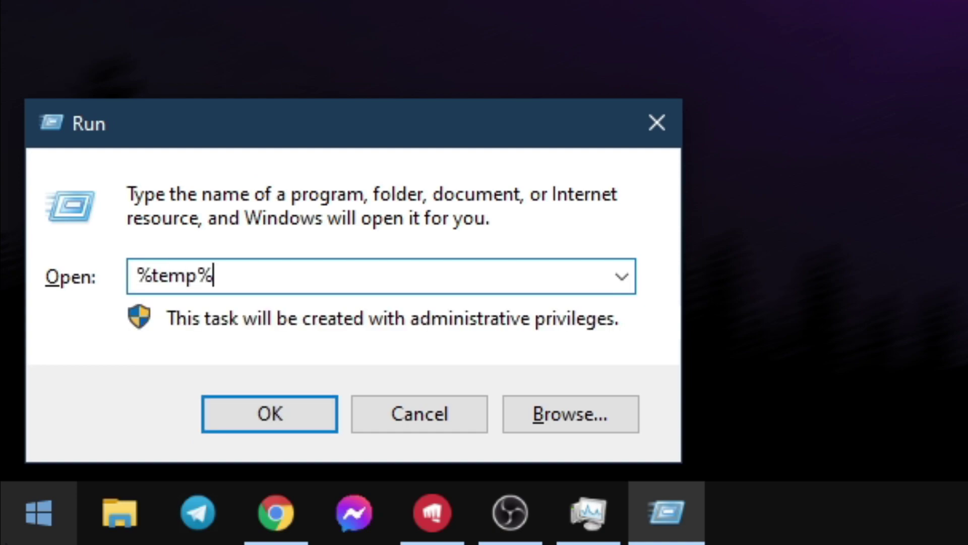
key(Return)
- Permanently delete everything in the user's local Temp folder, skipping the files in use
click(114, 347)
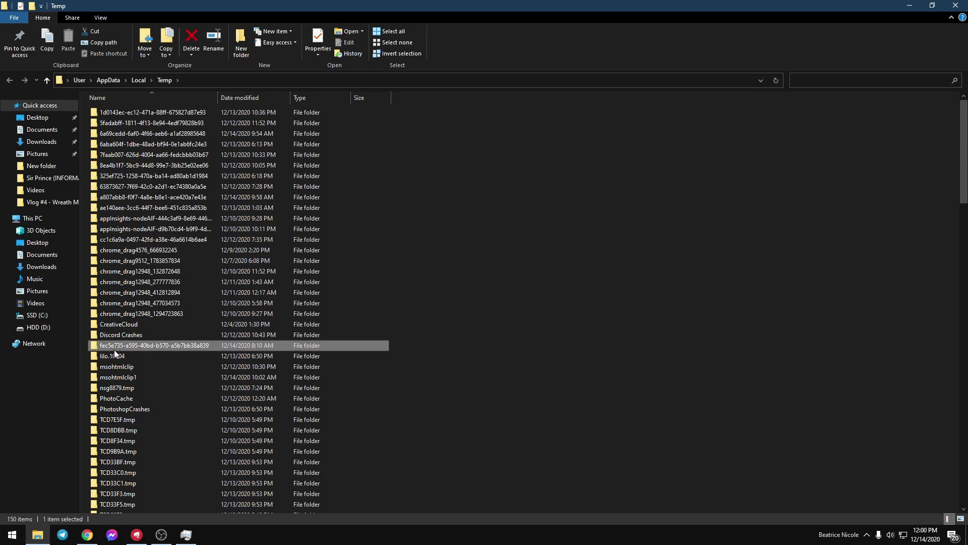
key(ctrl+a)
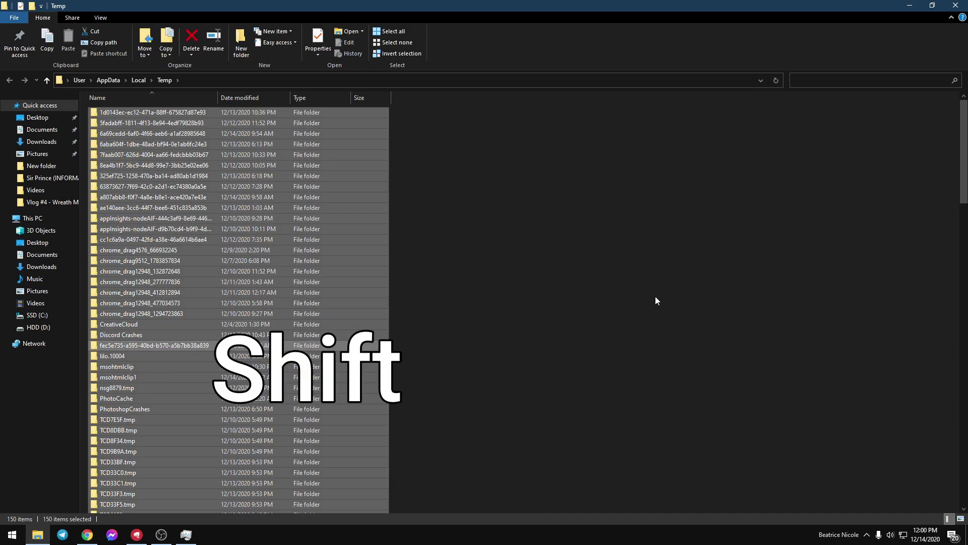
key(shift+Delete)
key(Return)
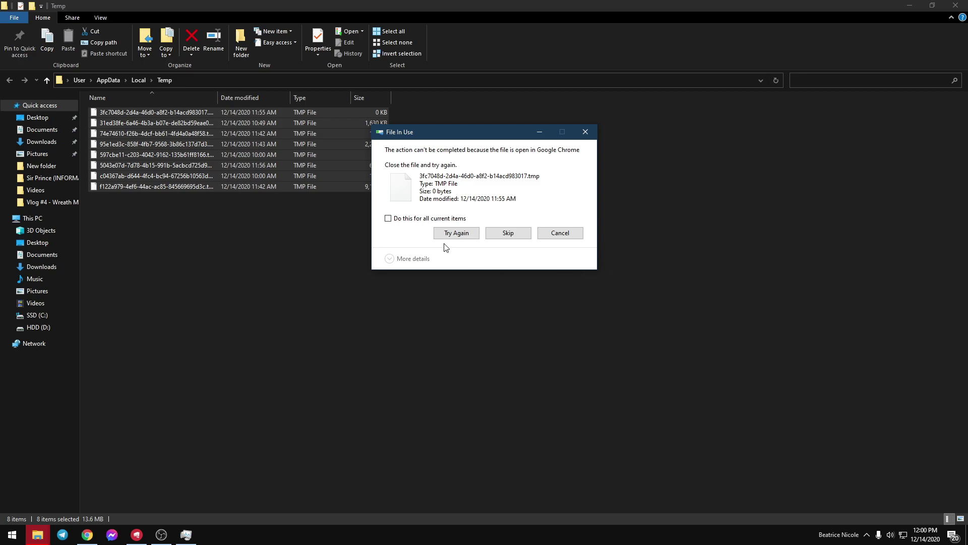
click(506, 235)
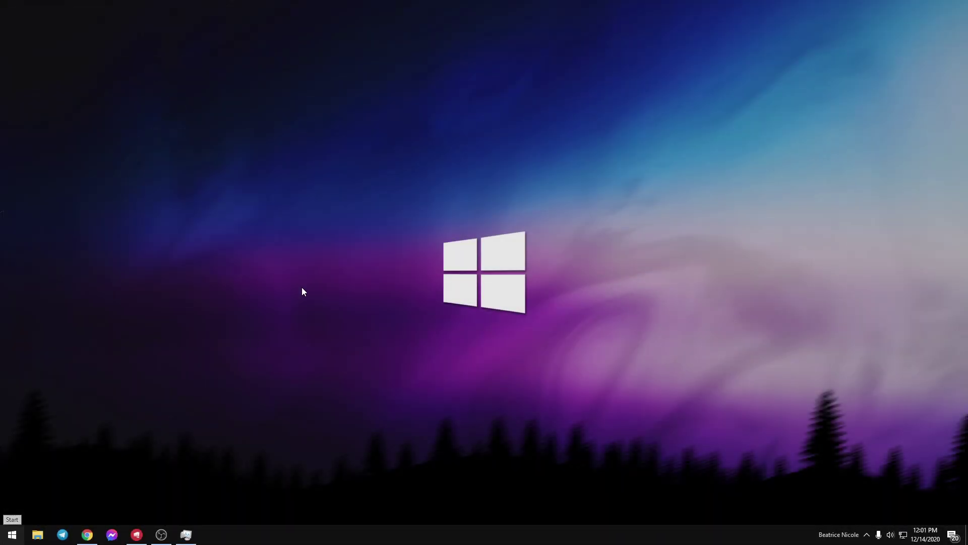
- Open the Windows Prefetch folder by executing prefetch through the Run dialog
click(12, 534)
text(run)
key(Return)
text(prefe)
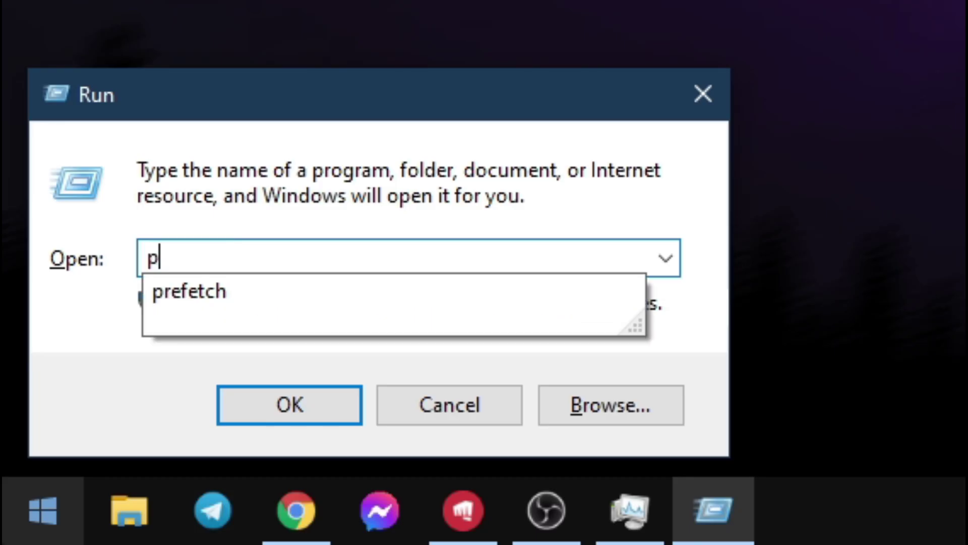
key(Down)
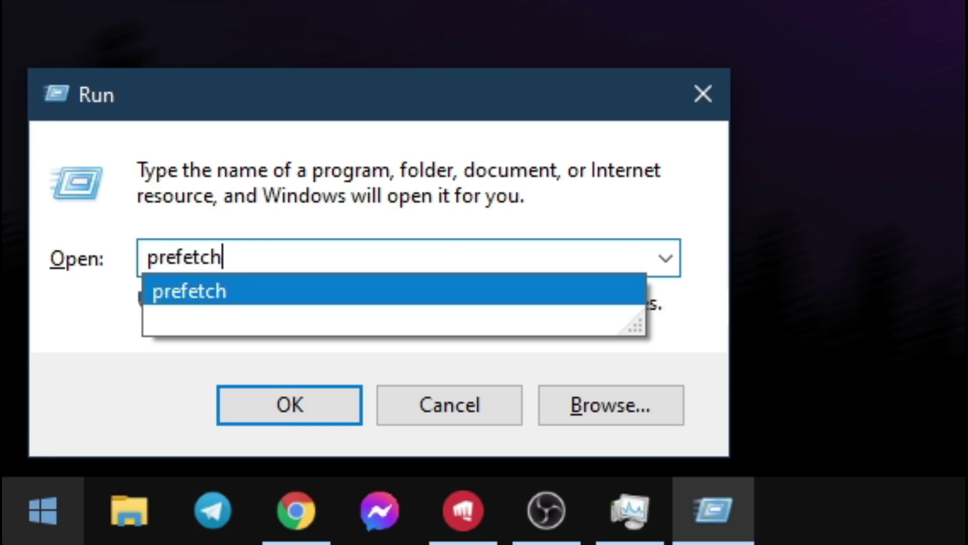
key(Return)
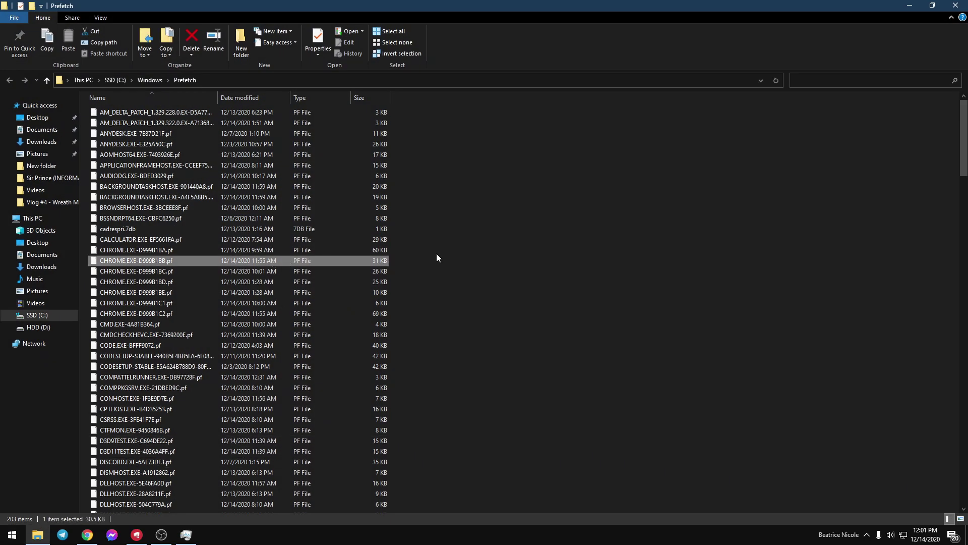
- Permanently delete all Prefetch files, skipping all those in use, and close the folder window
key(ctrl+a)
key(shift+Delete)
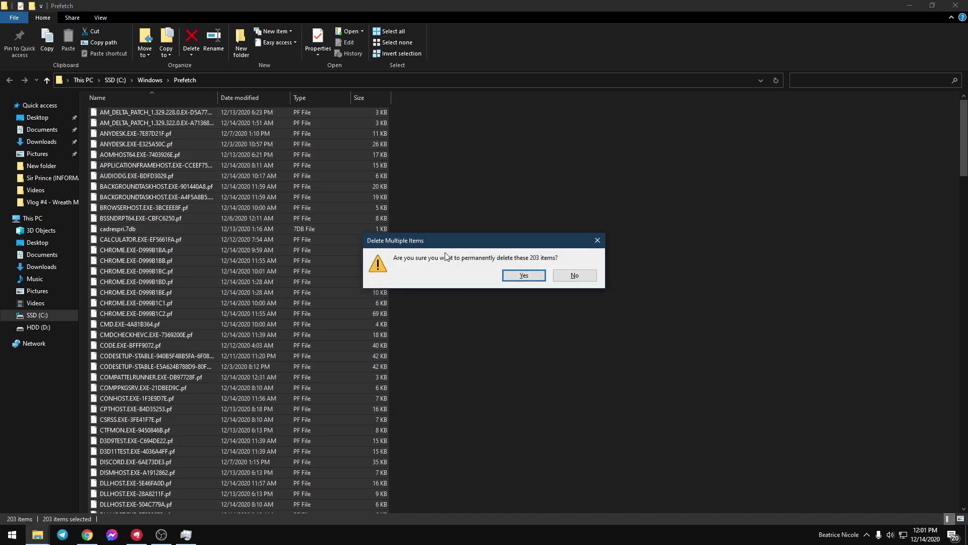
key(Return)
click(411, 219)
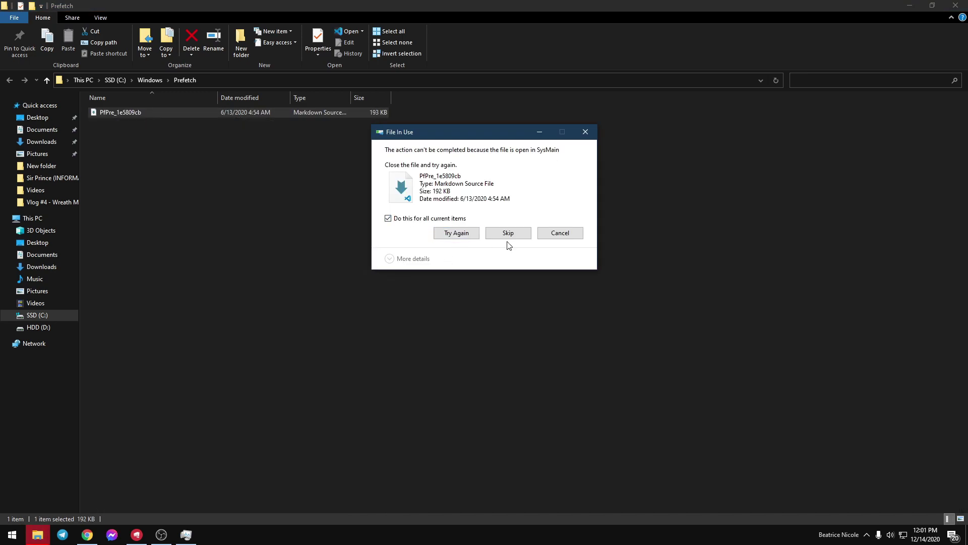
click(509, 235)
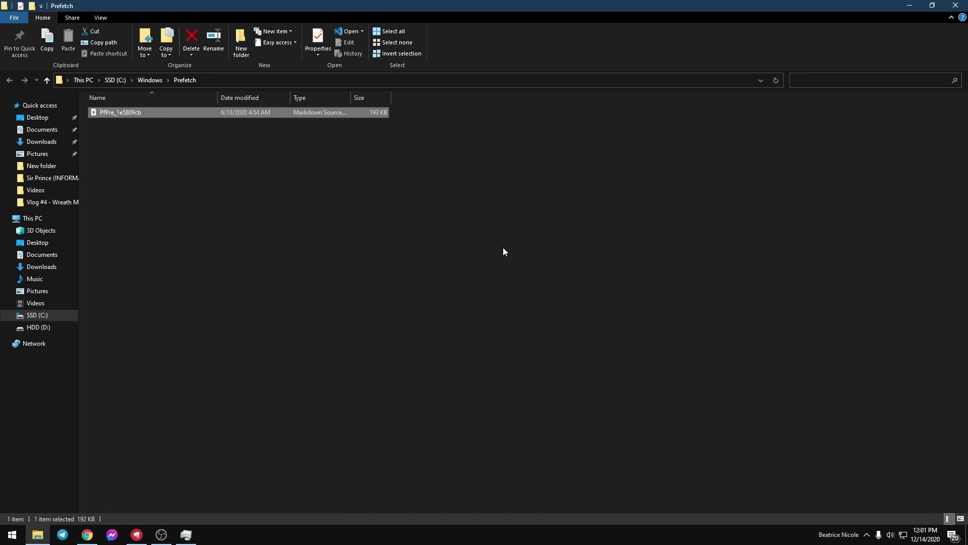
click(955, 5)
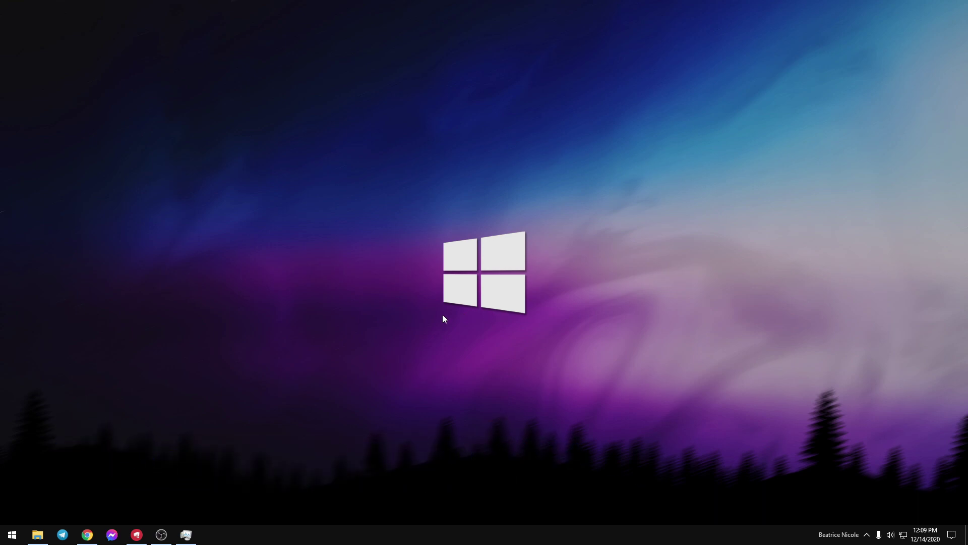
- Unpin the AnyDesk, Messenger and OBS Studio (64bit) tiles from the Start menu
click(3, 538)
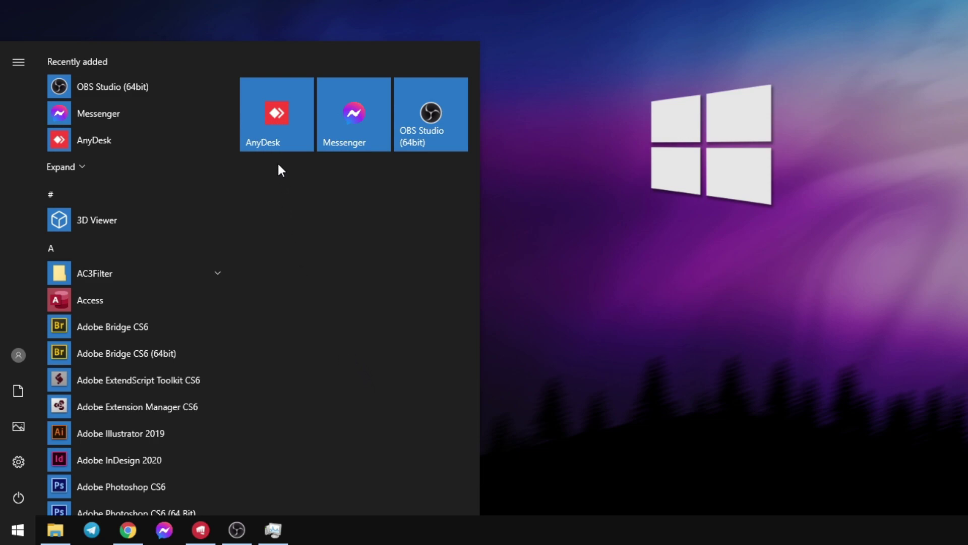
click(278, 141)
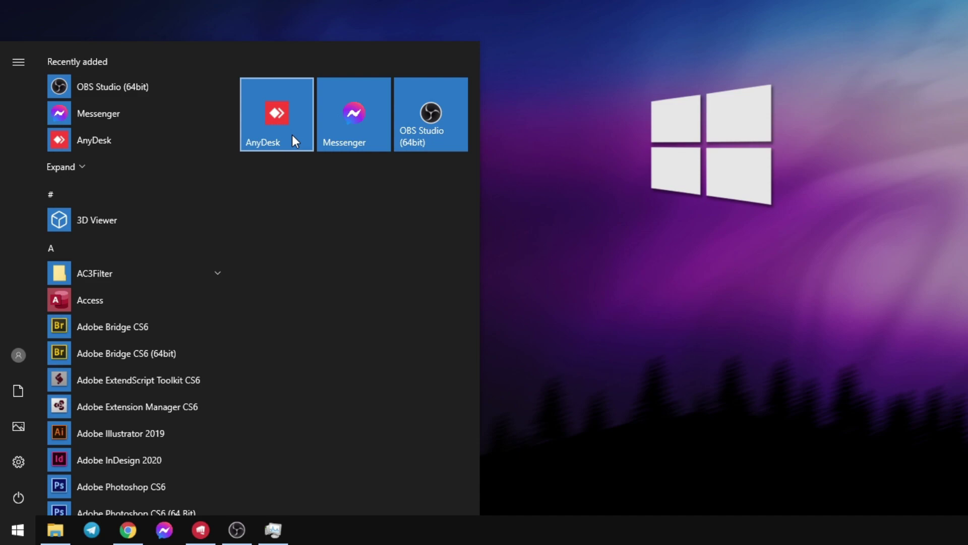
right_click(292, 135)
click(326, 150)
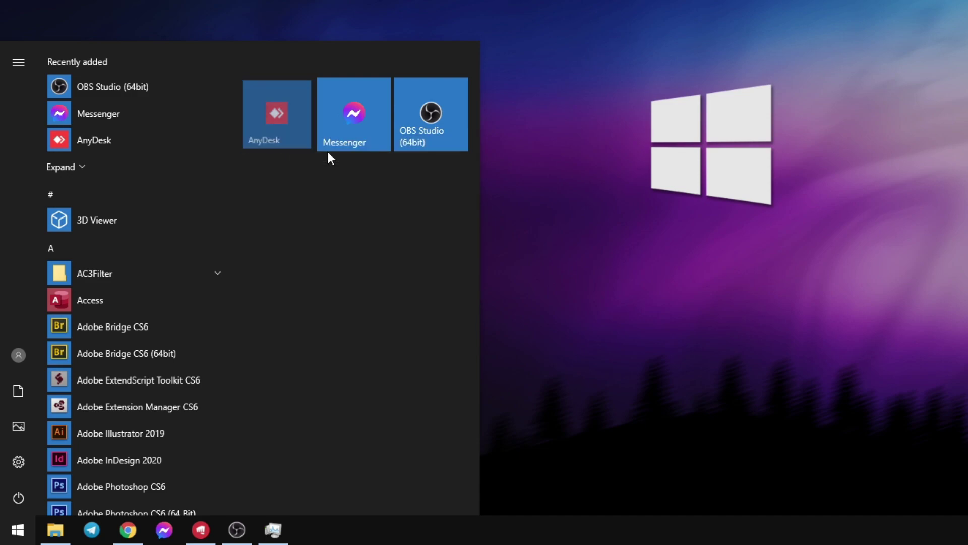
right_click(325, 129)
click(374, 147)
right_click(412, 117)
click(435, 129)
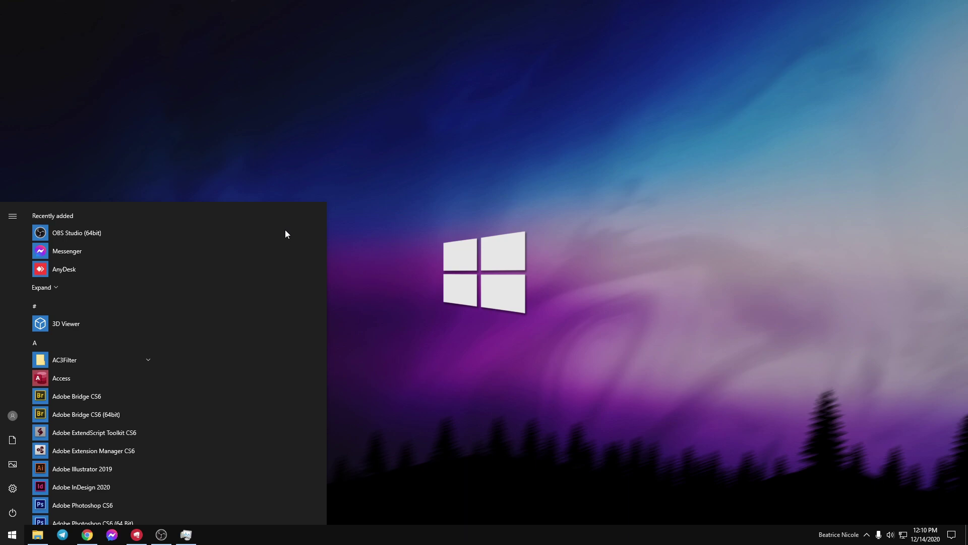
drag(282, 230, 145, 240)
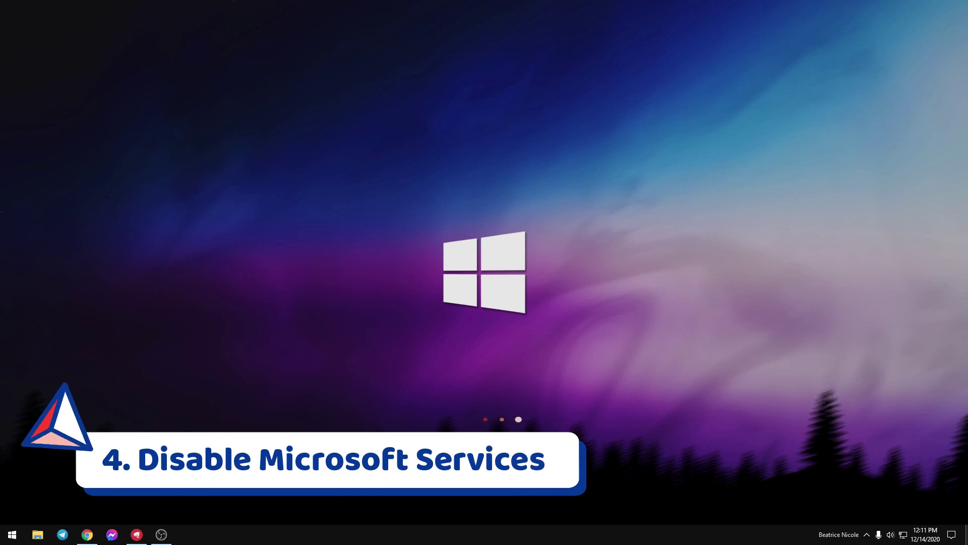
- Search for system and open the System Configuration app
key(super)
text(system)
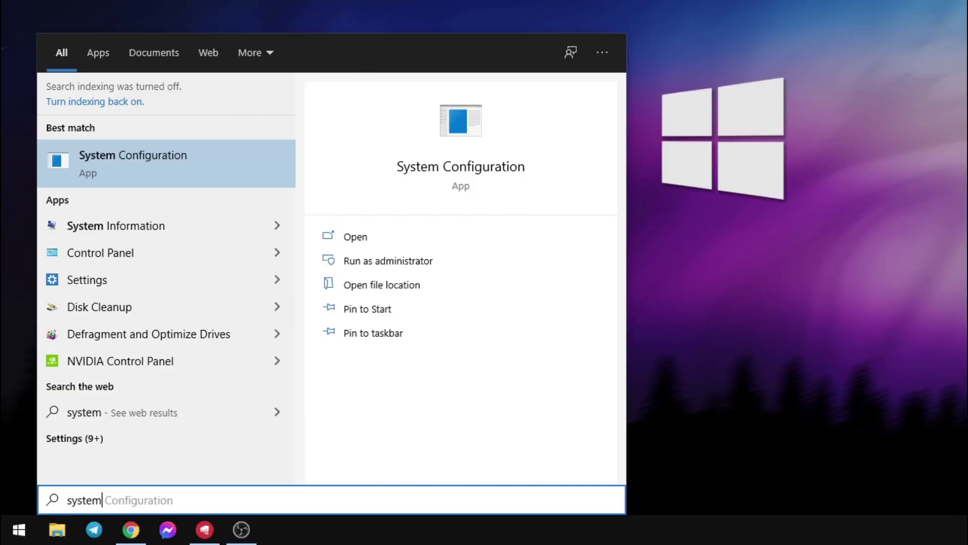
key(Return)
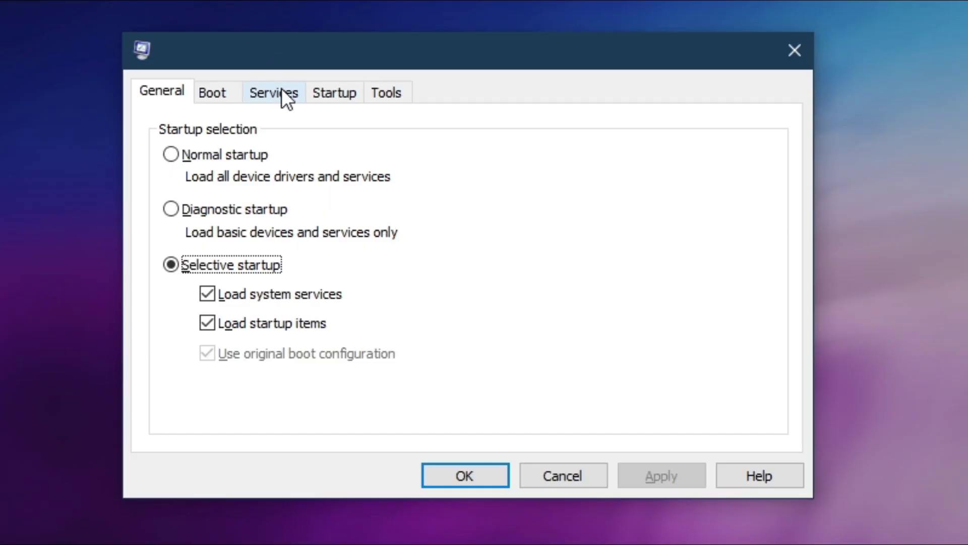
- List the services in System Configuration with all Microsoft services hidden and look through the remaining ones
click(282, 89)
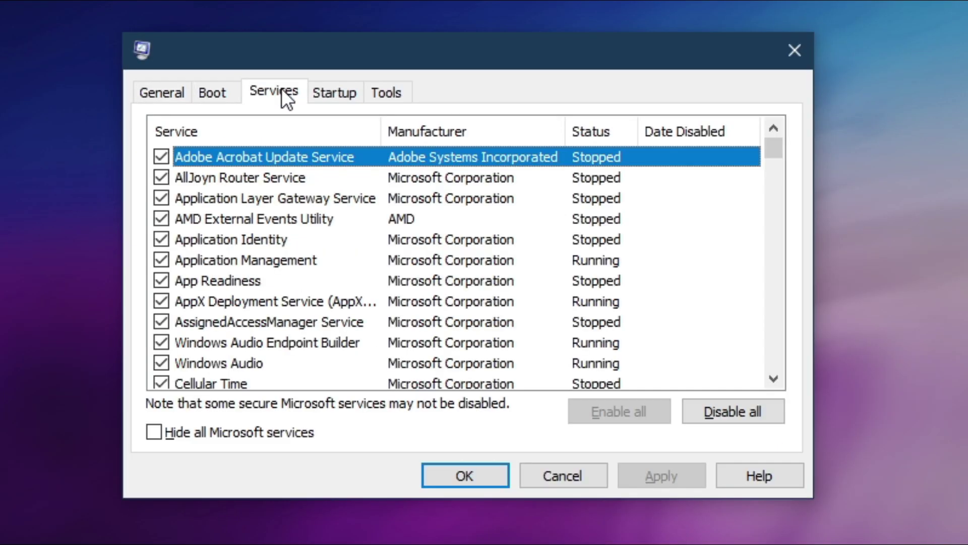
click(154, 437)
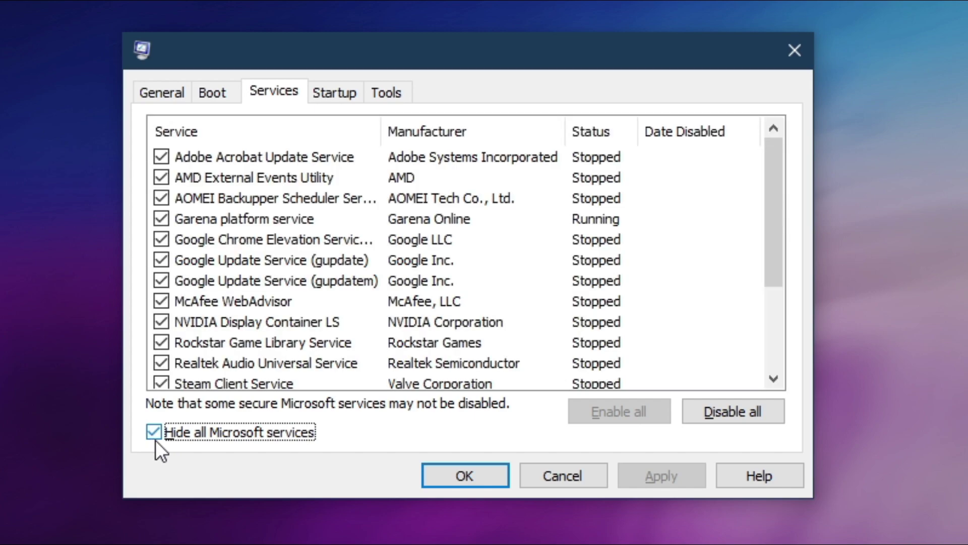
scroll(765, 204, down, 2)
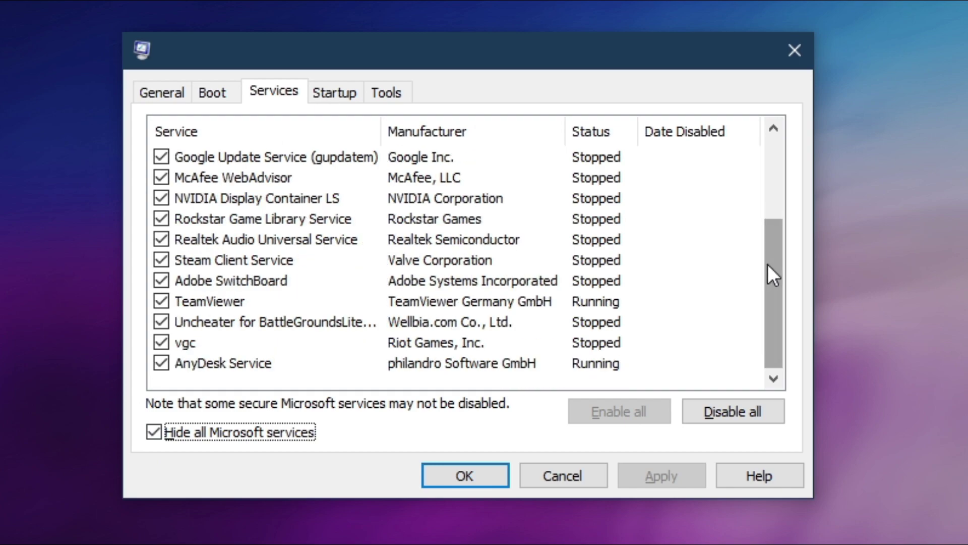
drag(768, 264, 780, 167)
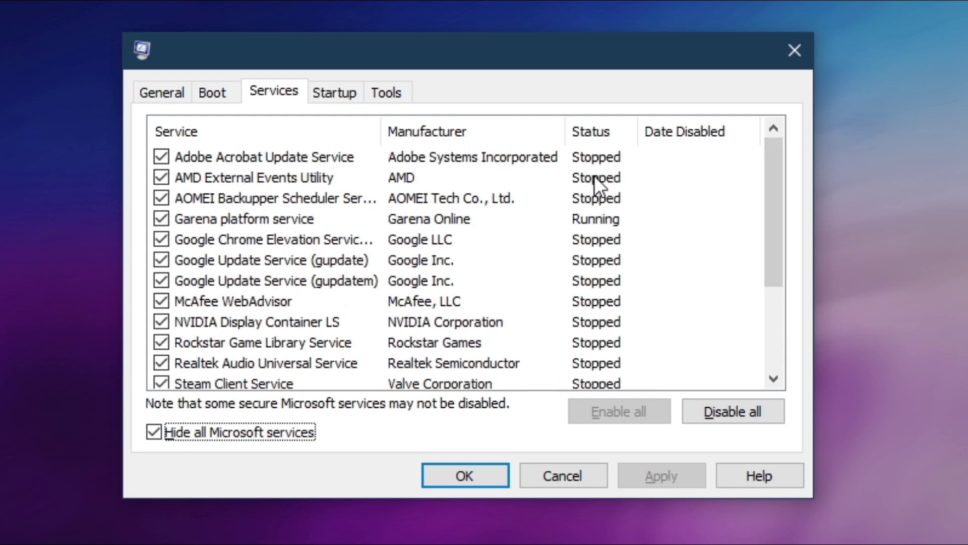
- Disable all the listed non-Microsoft services, apply the change and exit System Configuration without restarting
click(731, 411)
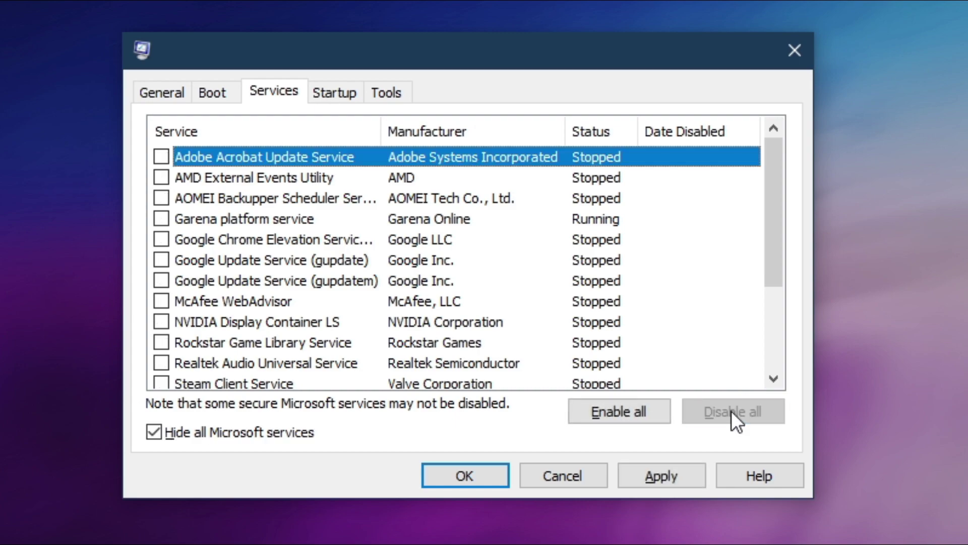
click(657, 479)
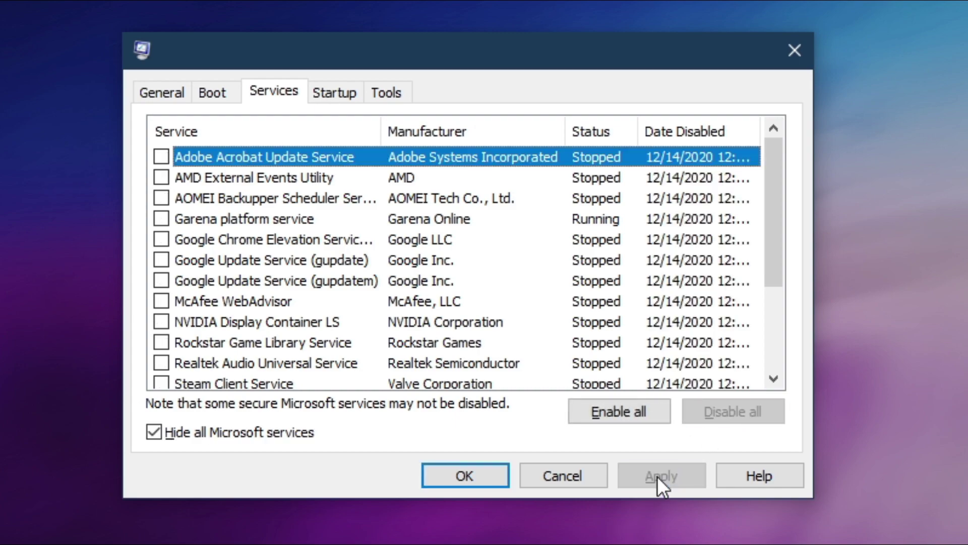
click(486, 484)
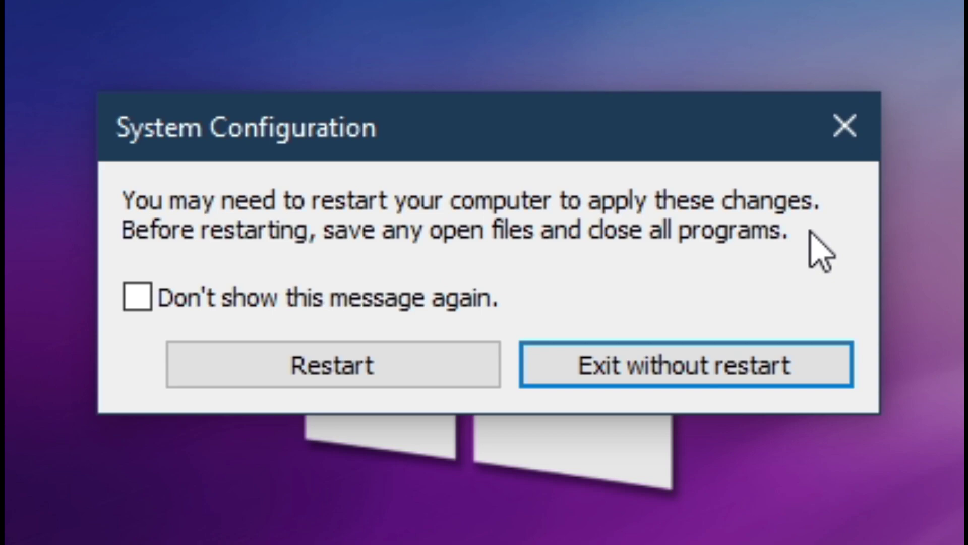
click(705, 372)
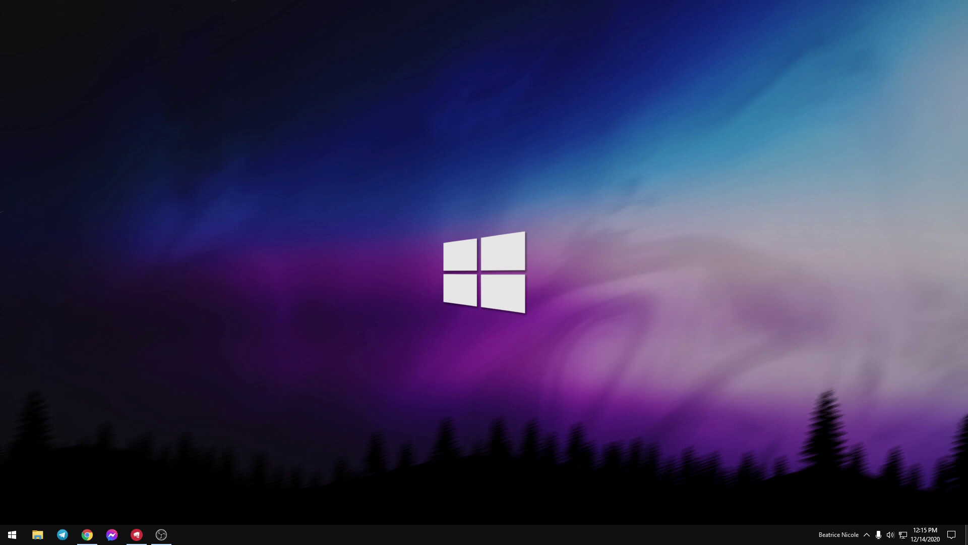
- Search for Control Panel and open its Uninstall a program page
key(super)
text(control)
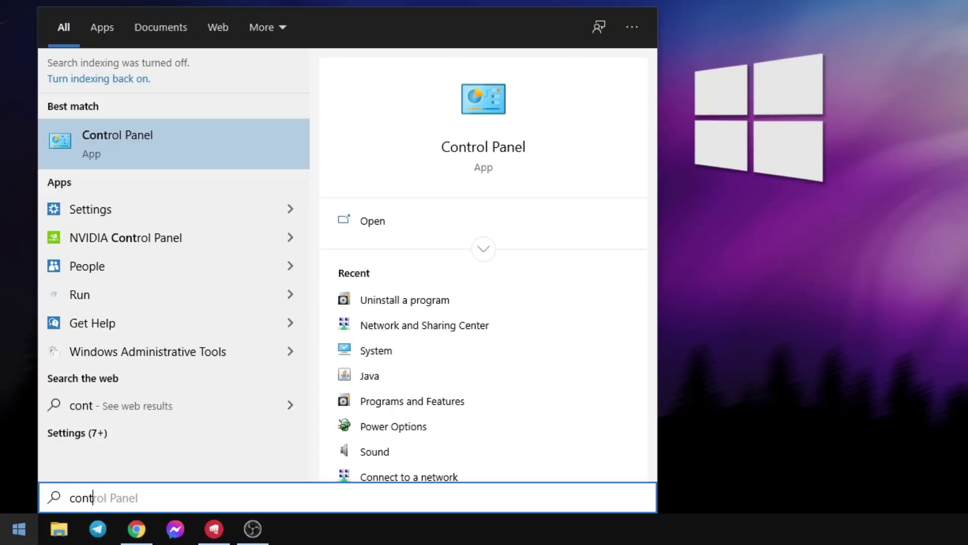
key(Return)
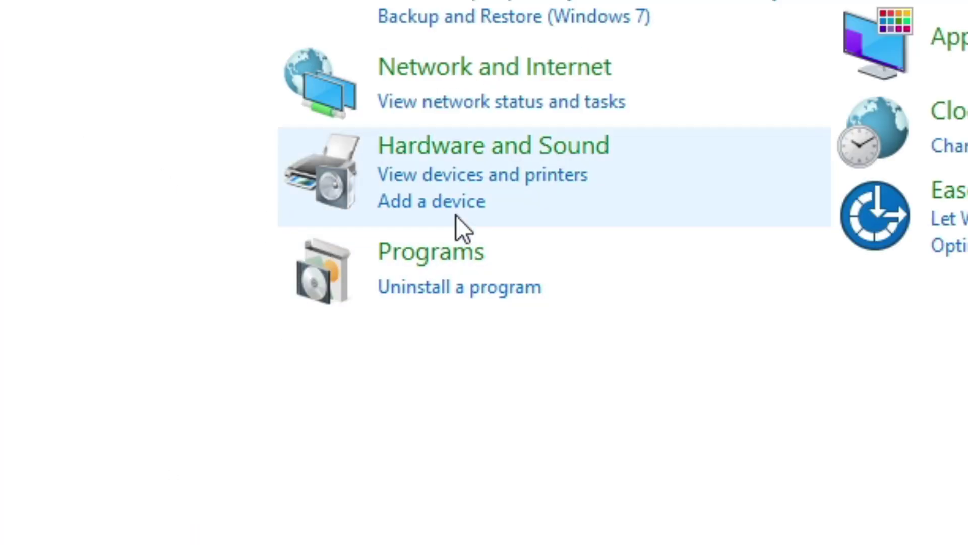
click(479, 290)
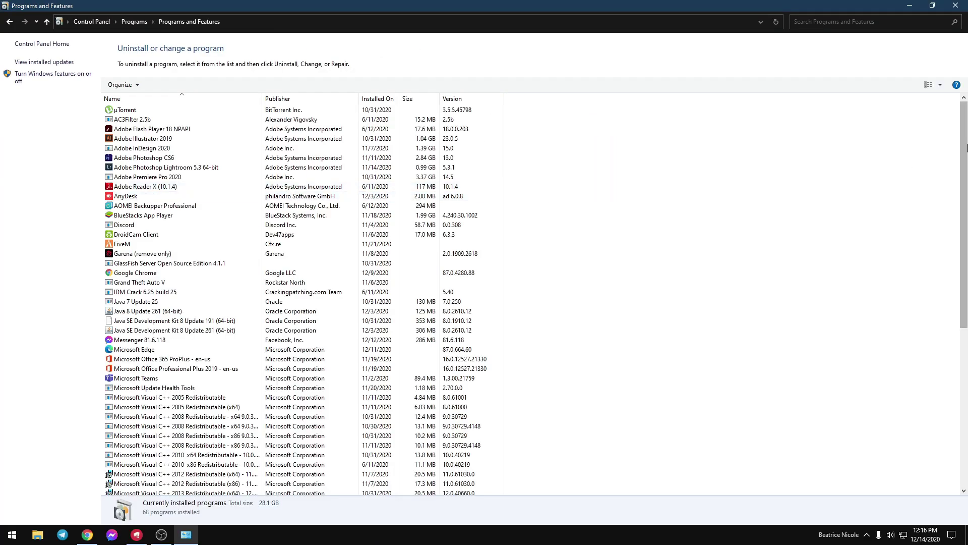
- Look through the installed programs and bring up the uninstall option for µTorrent without running it
drag(967, 148, 967, 338)
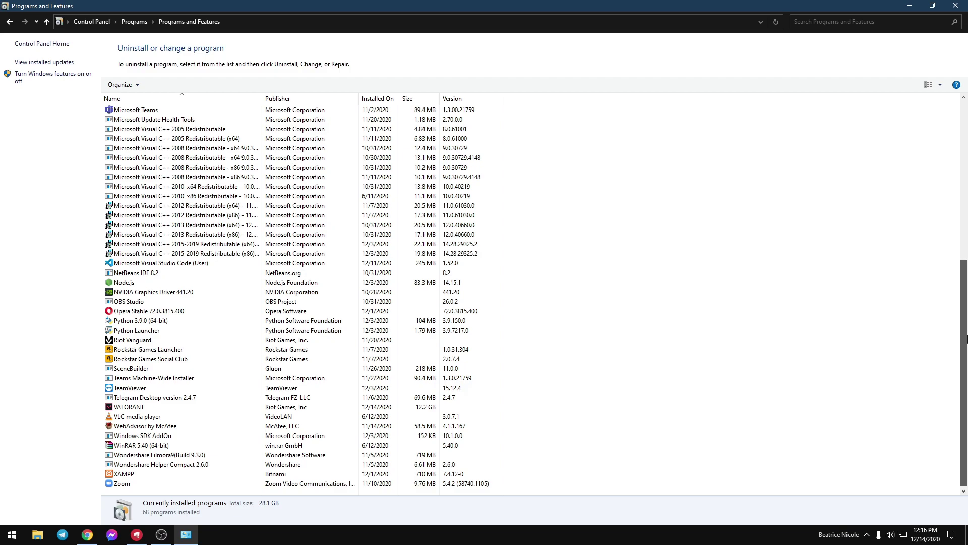
scroll(724, 283, up, 3)
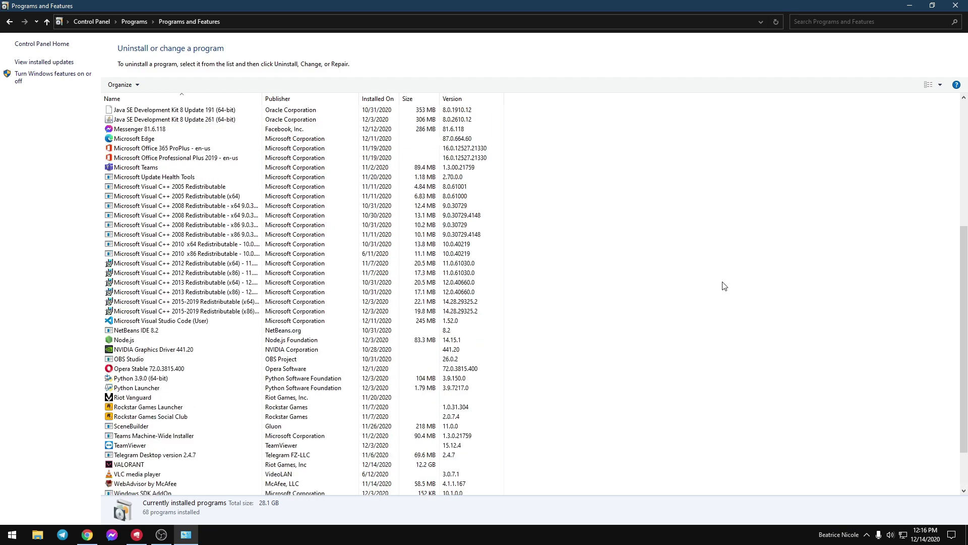
scroll(620, 278, up, 3)
scroll(620, 278, up, 3)
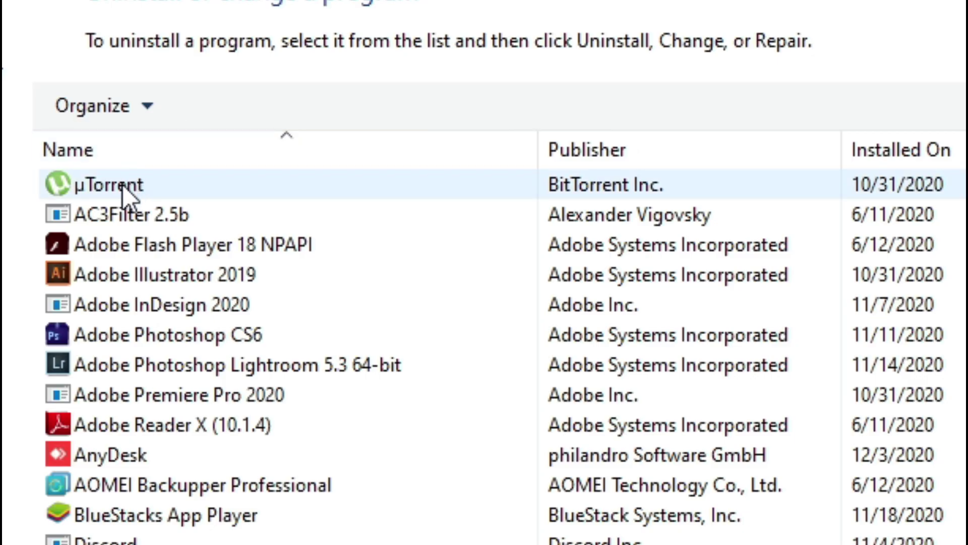
click(173, 185)
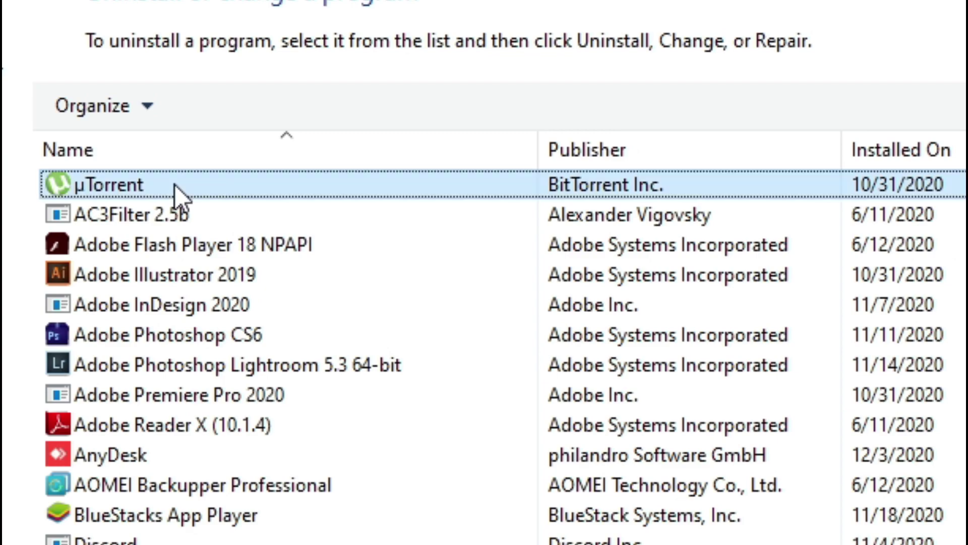
right_click(298, 185)
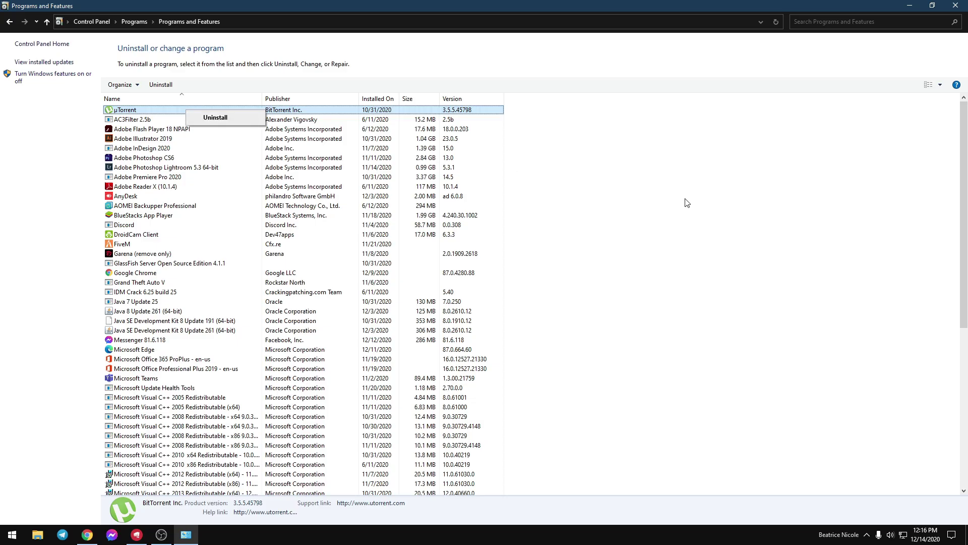
click(735, 266)
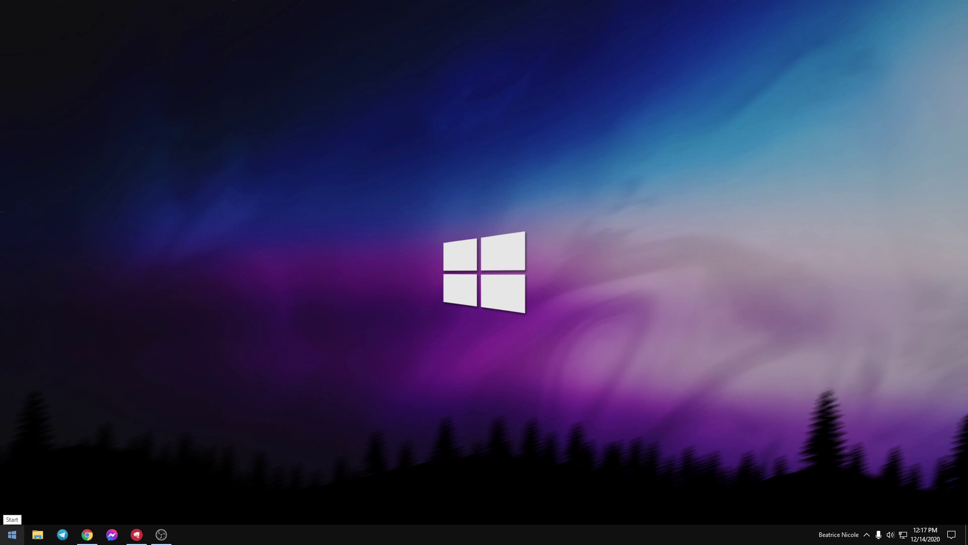
- Search for Control Panel and open the System page under System and Security
click(12, 534)
text(control panel)
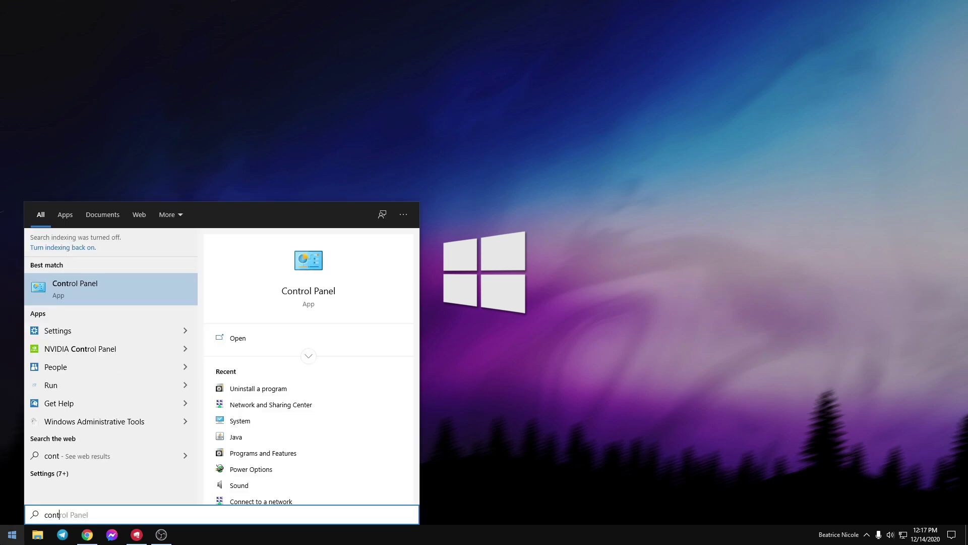
key(Return)
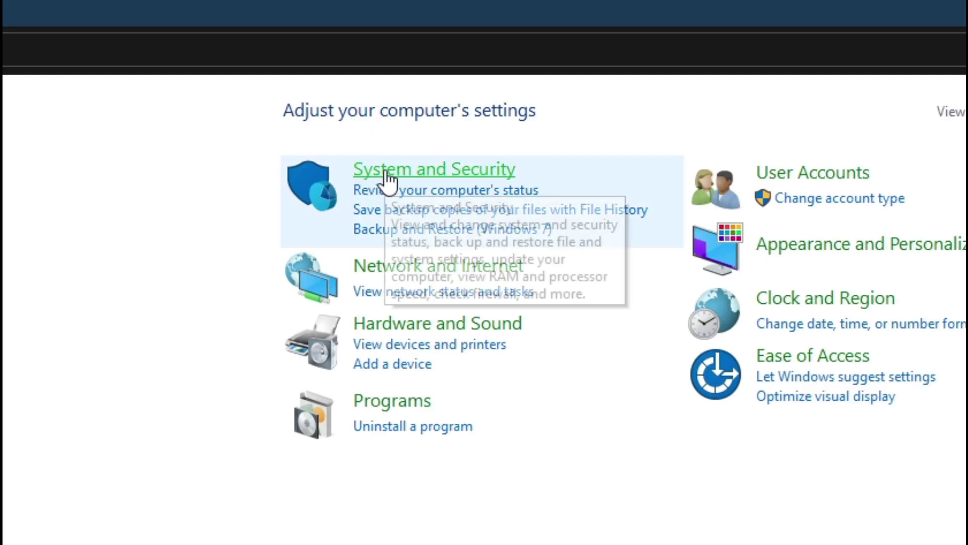
click(376, 171)
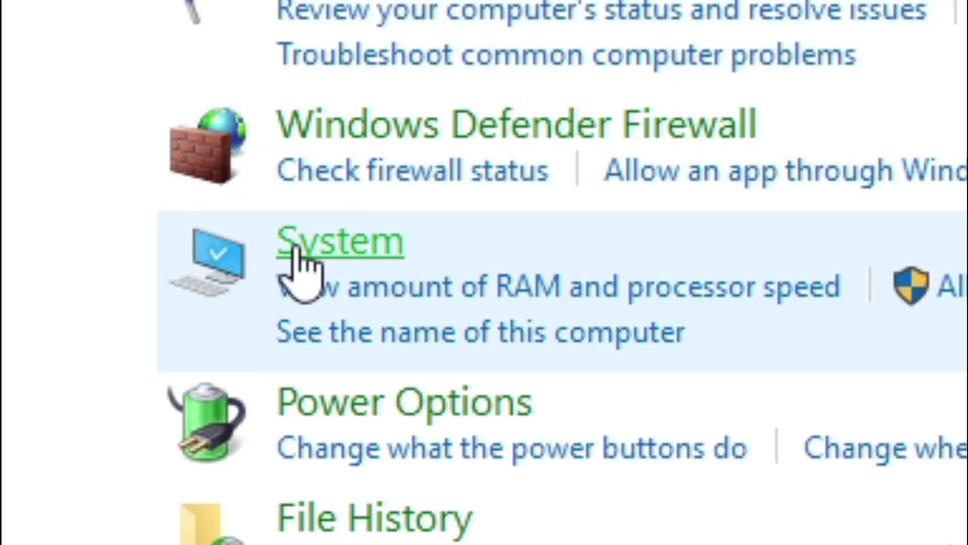
click(337, 254)
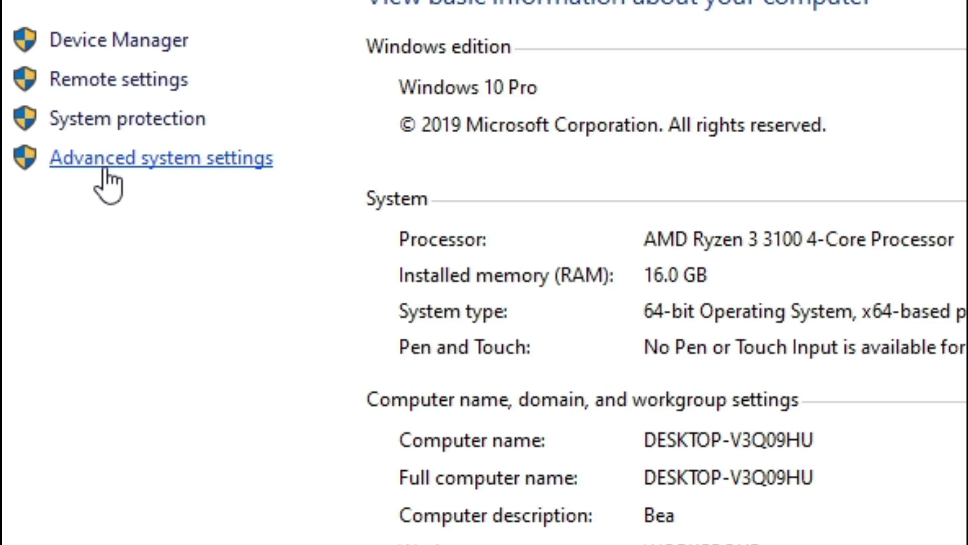
- Open the Performance Options from Advanced system settings and choose Custom for the visual effects
click(114, 164)
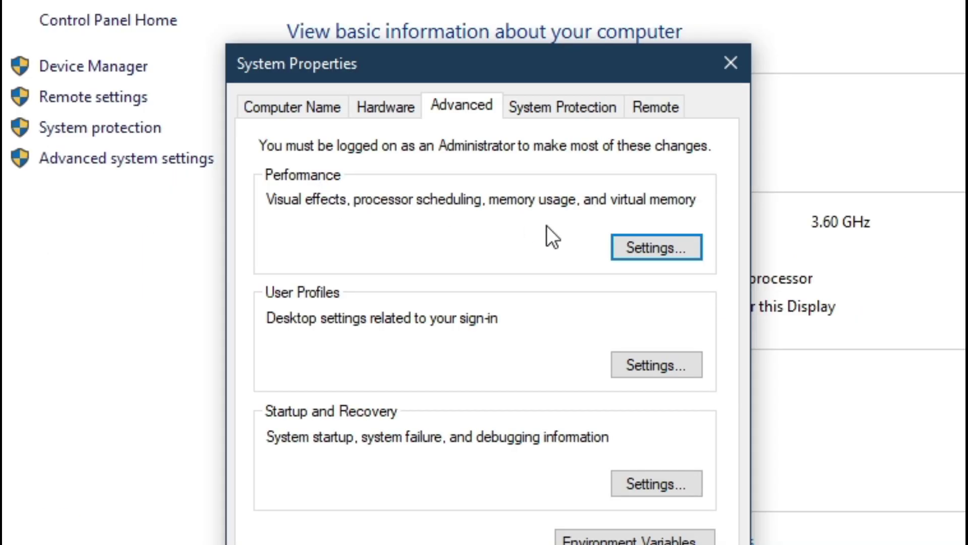
click(646, 247)
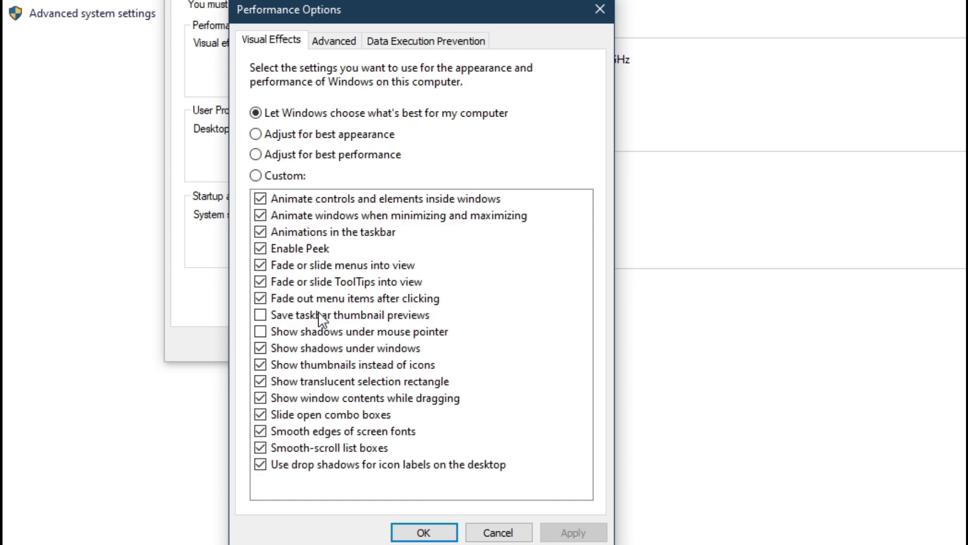
click(286, 177)
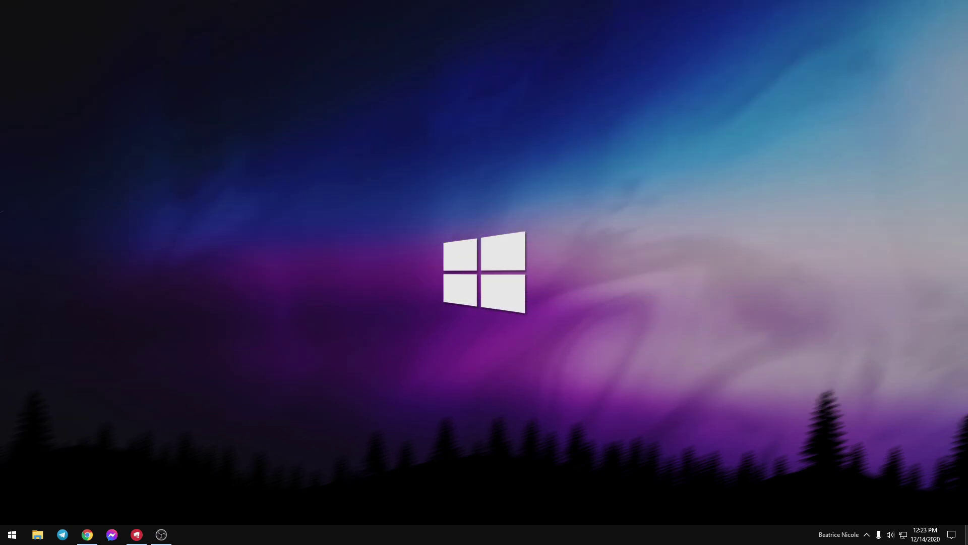
- Open a File Explorer window
key(super+e)
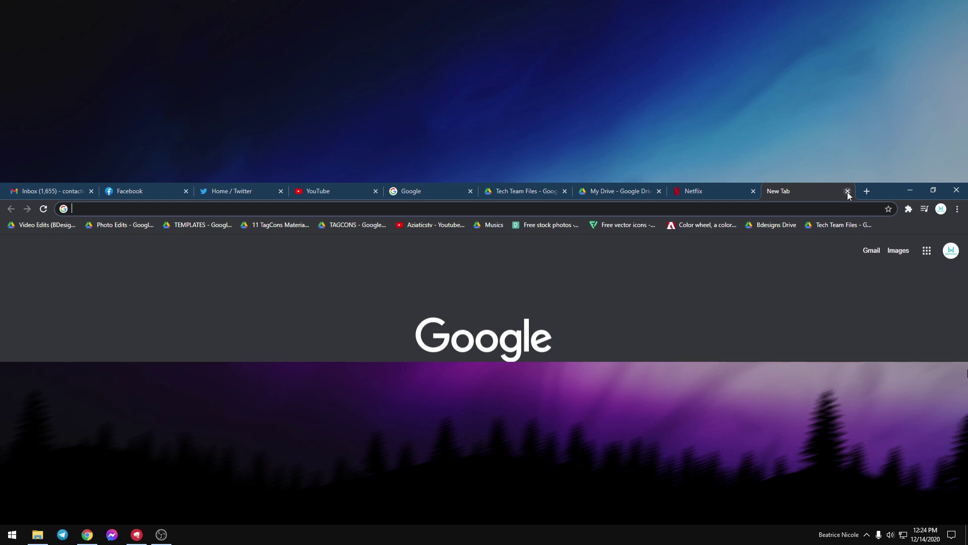
- Close the New Tab, Netflix, My Drive, Tech Team Files, Google, YouTube and Twitter tabs in Chrome
click(847, 191)
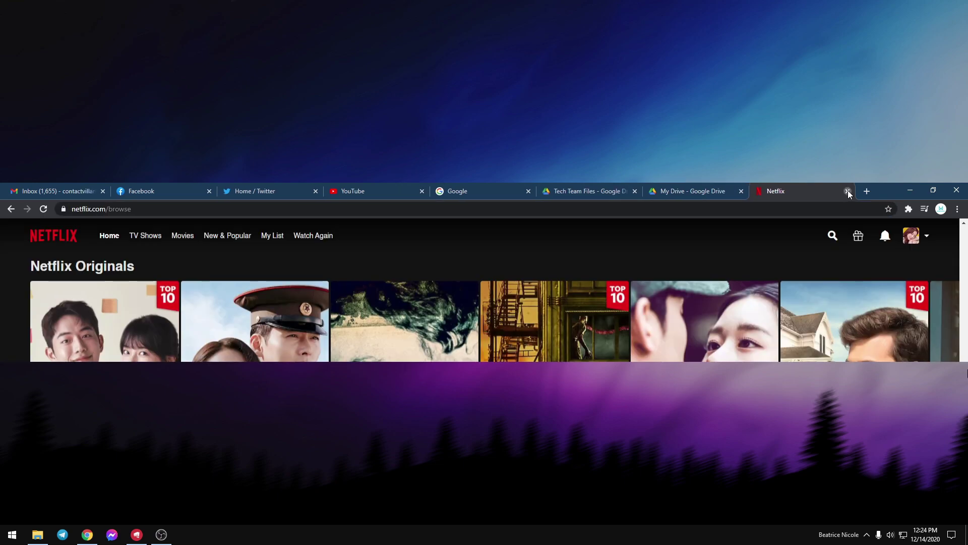
click(848, 191)
click(836, 192)
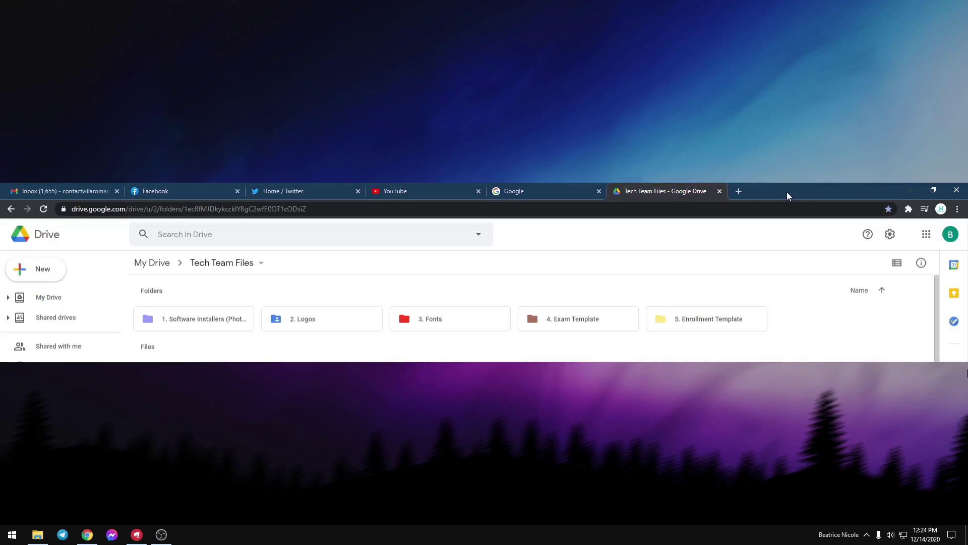
click(720, 190)
click(599, 191)
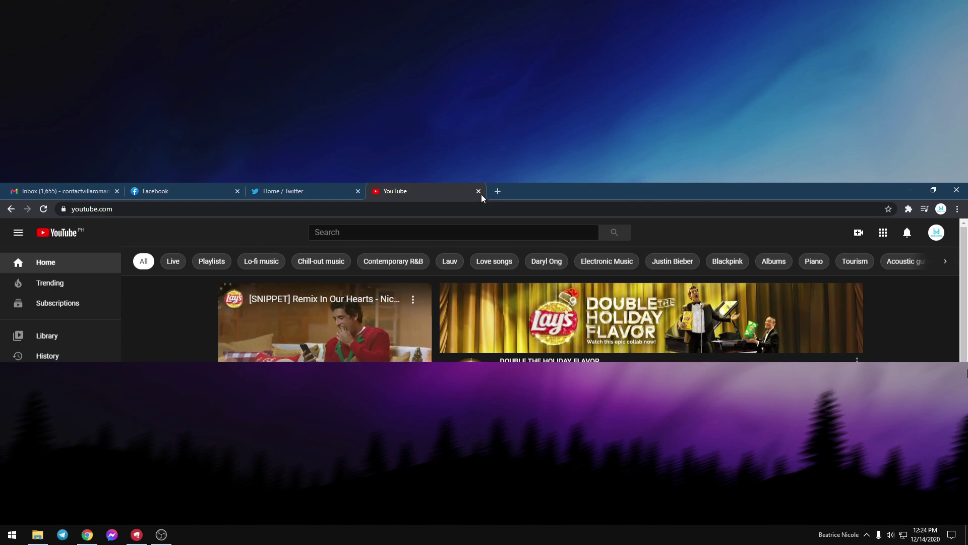
click(479, 191)
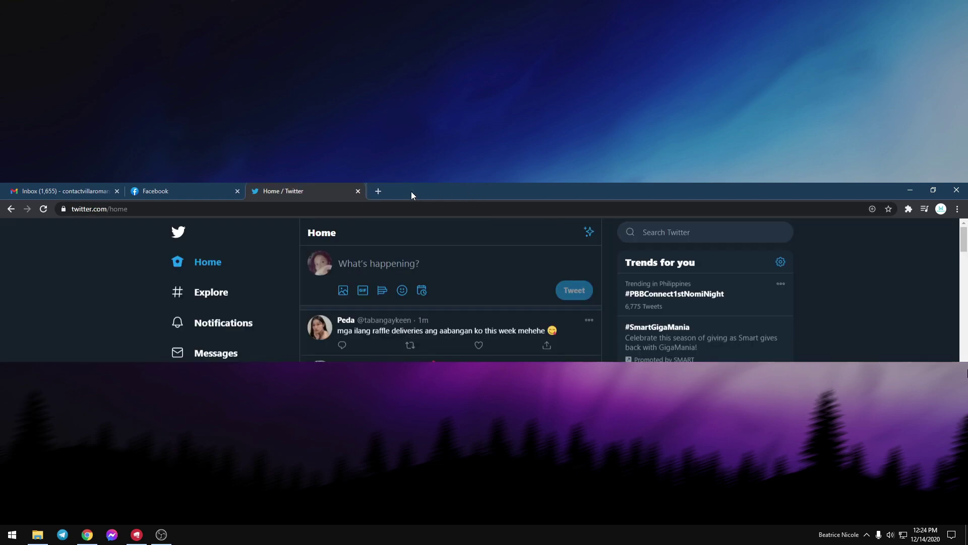
click(358, 191)
key(ctrl+shift+w)
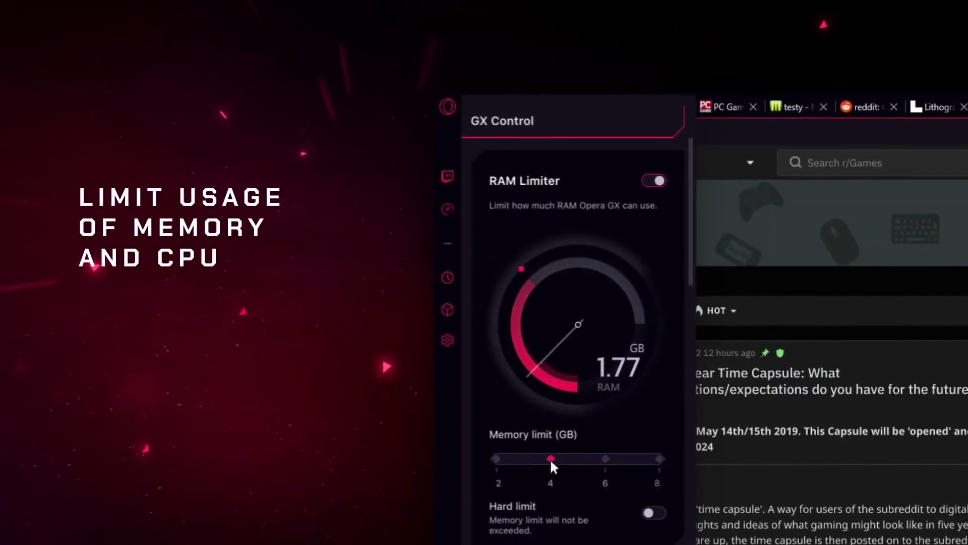
click(658, 300)
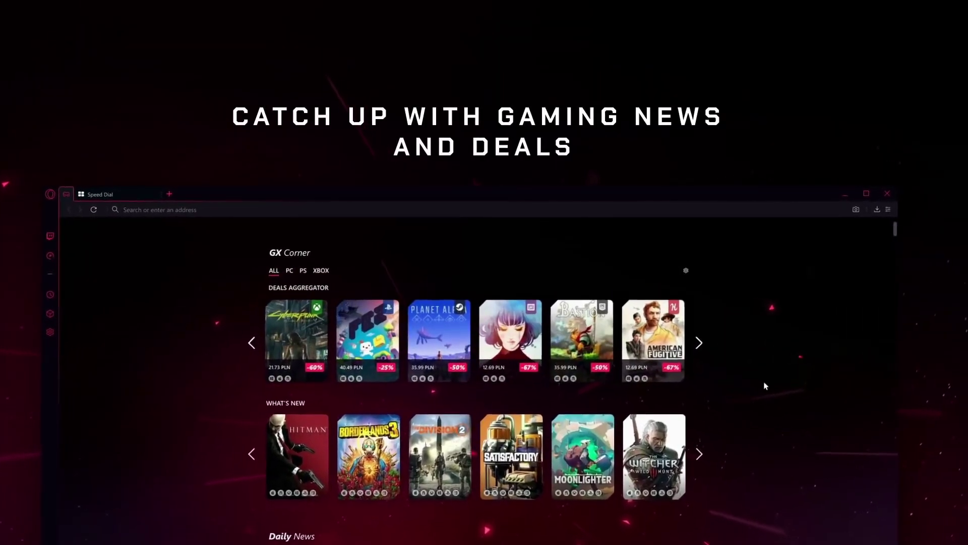
click(393, 301)
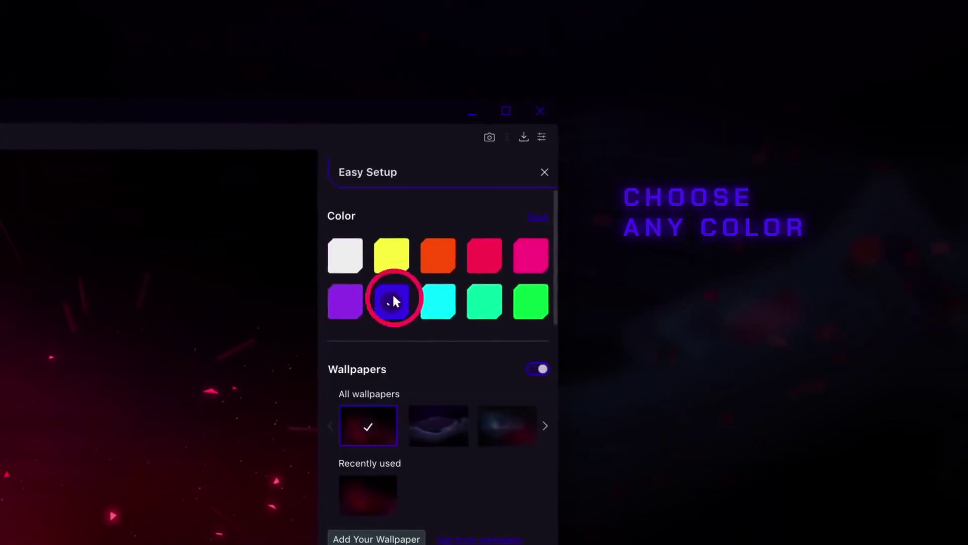
click(538, 216)
click(438, 426)
click(368, 495)
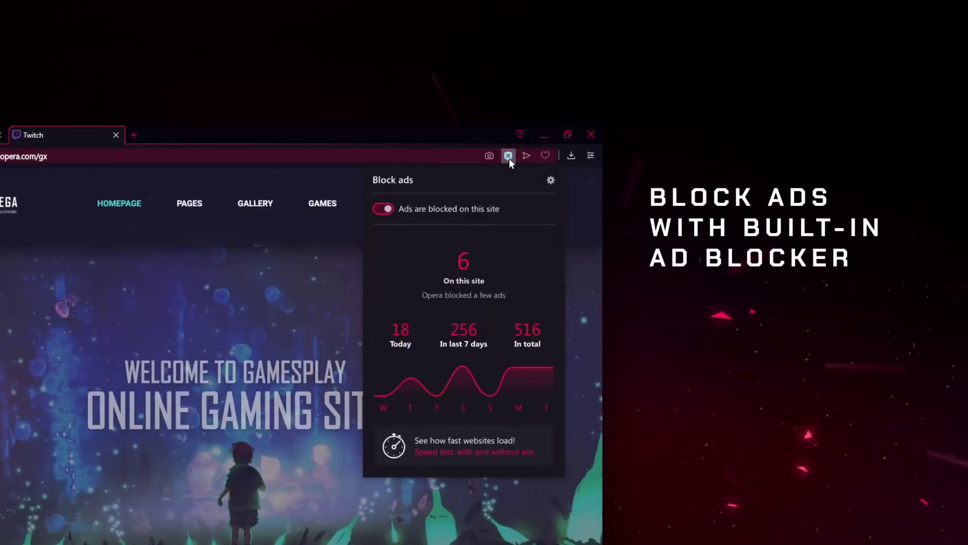